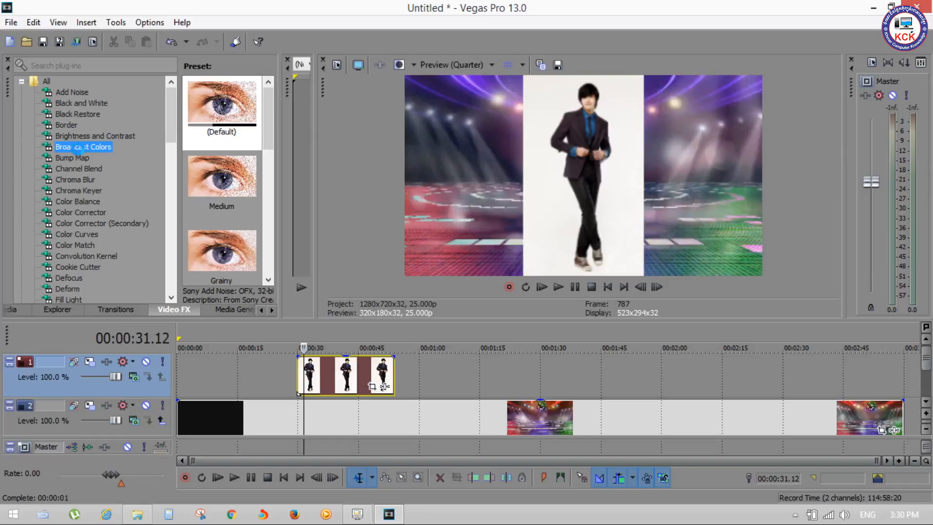
# Open Event Pan/Crop for the man's image on track 1 and check the Maintain aspect ratio options without changing them
pyautogui.click(372, 391)
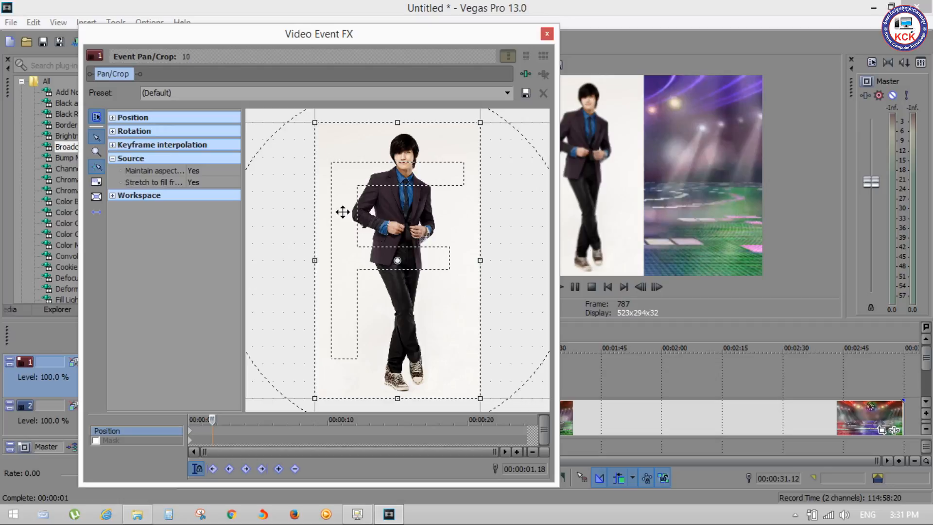
pyautogui.click(210, 170)
pyautogui.click(210, 170)
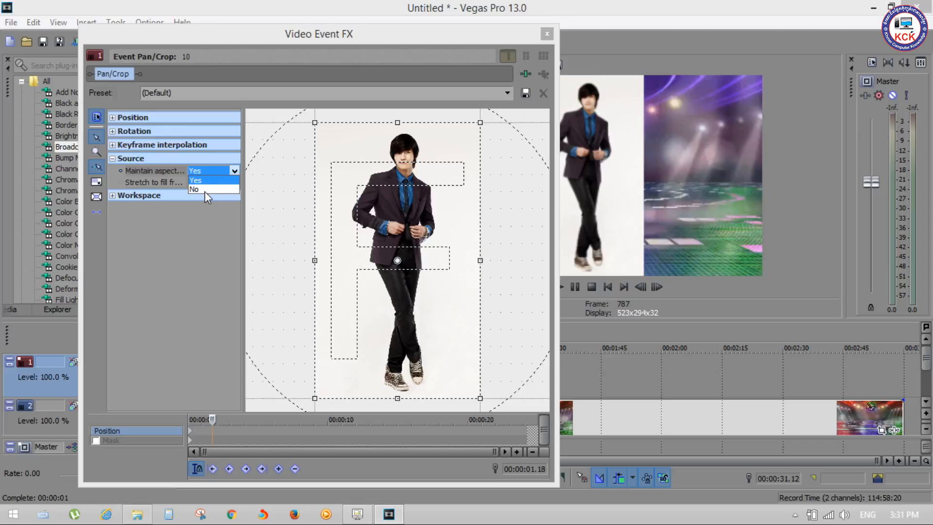
pyautogui.click(160, 223)
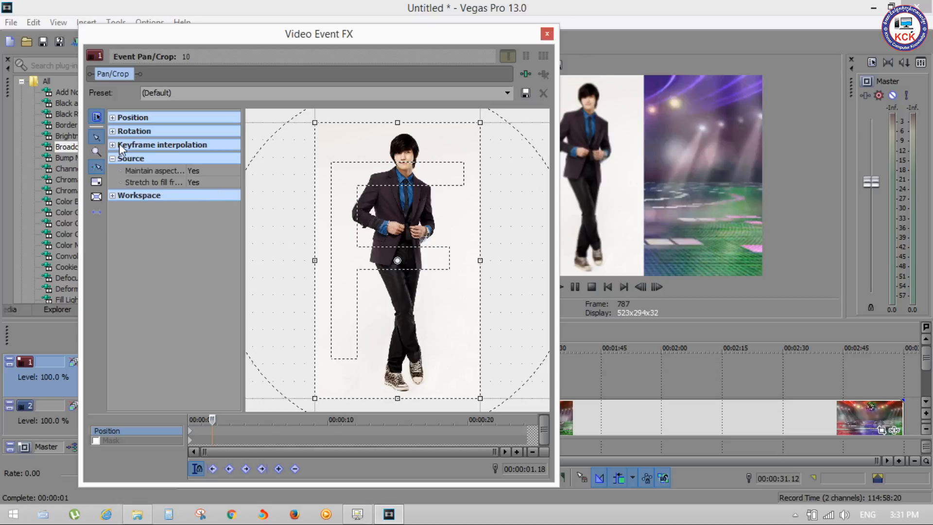
# Collapse the Source settings, expand the Workspace settings and try zooming the pan/crop workspace in and out
pyautogui.click(111, 161)
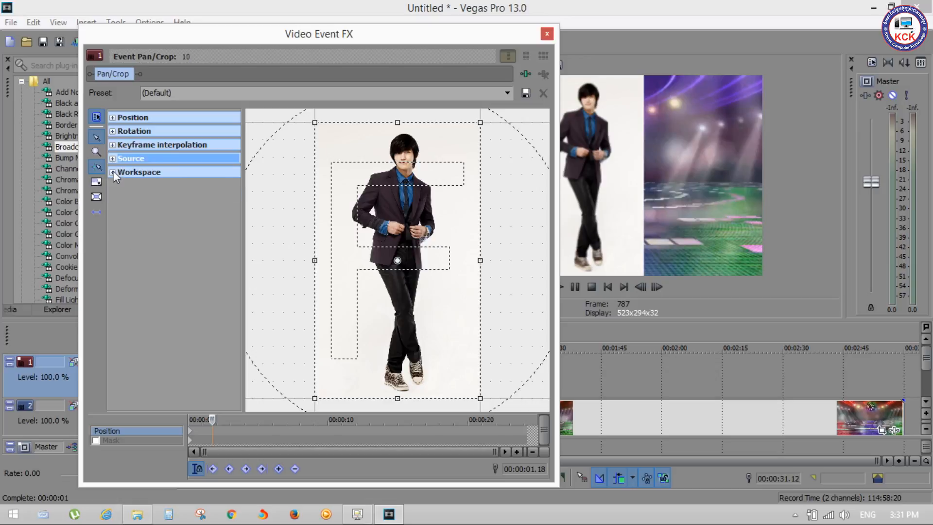
pyautogui.click(112, 171)
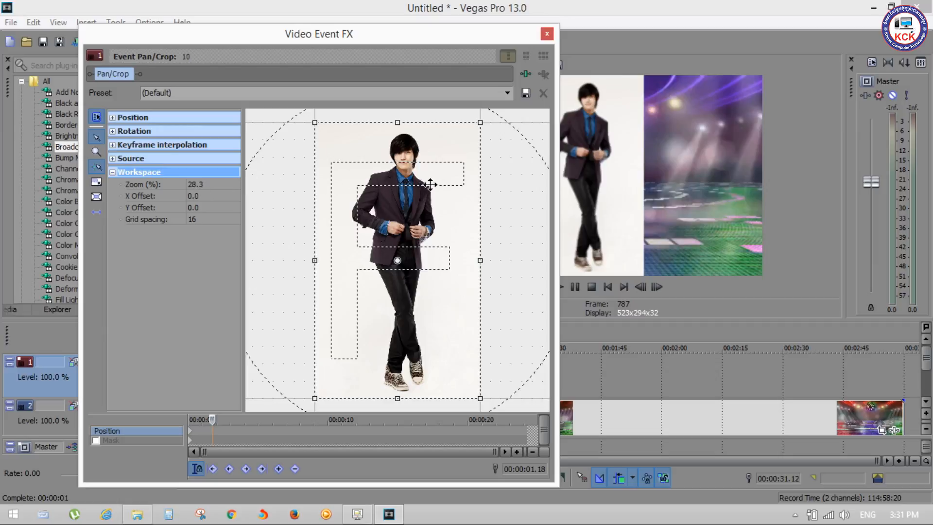
pyautogui.scroll(3, 166, 176)
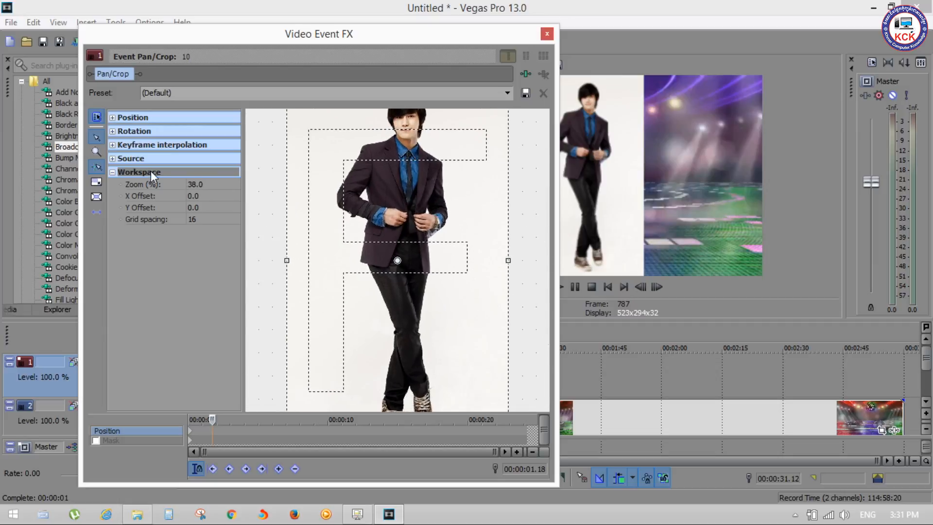
pyautogui.scroll(9, 406, 167)
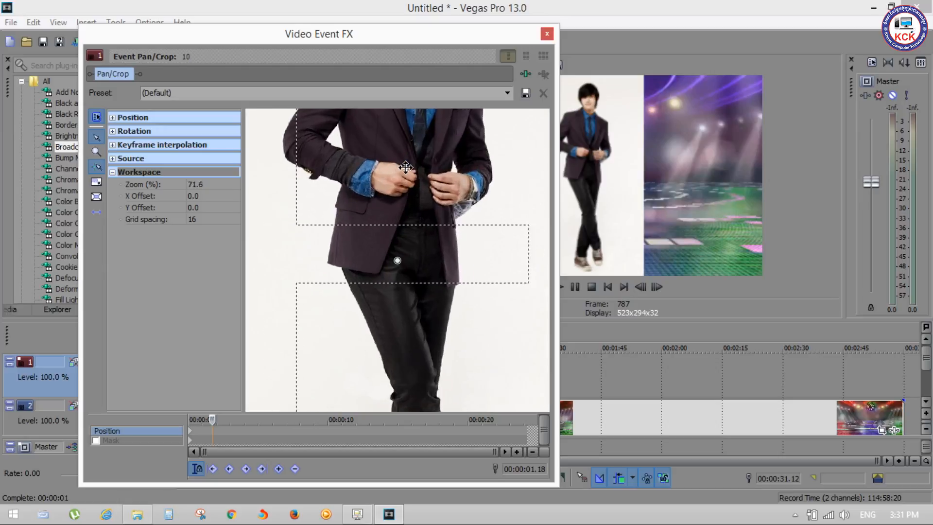
pyautogui.scroll(-10, 406, 167)
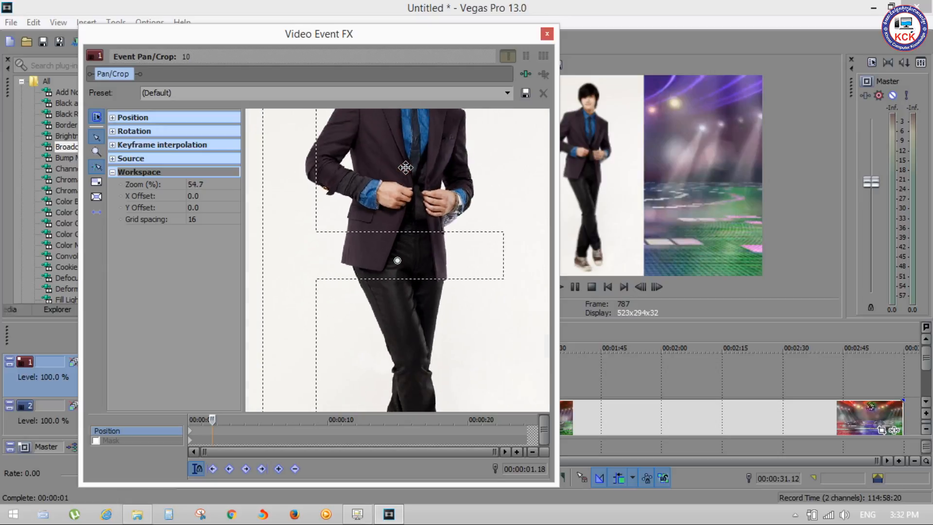
# Set the workspace's X Offset to 248.2 and widen the Video Event FX window
pyautogui.click(201, 196)
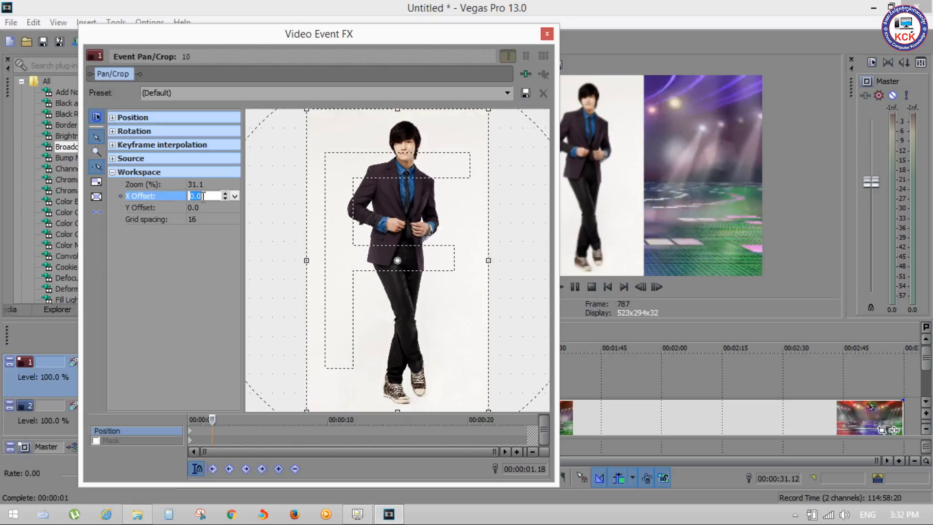
pyautogui.click(234, 196)
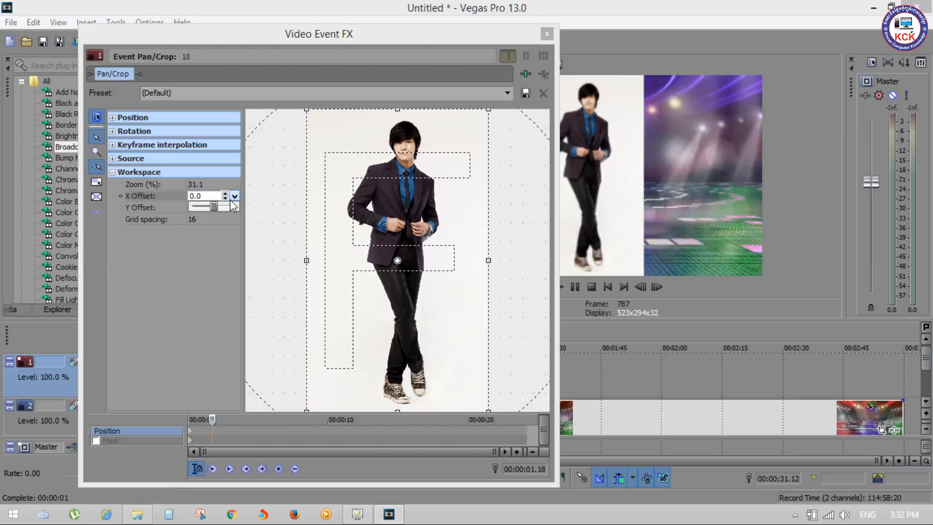
pyautogui.moveTo(217, 205)
pyautogui.mouseDown()
pyautogui.moveTo(208, 208)
pyautogui.moveTo(216, 207)
pyautogui.mouseUp()
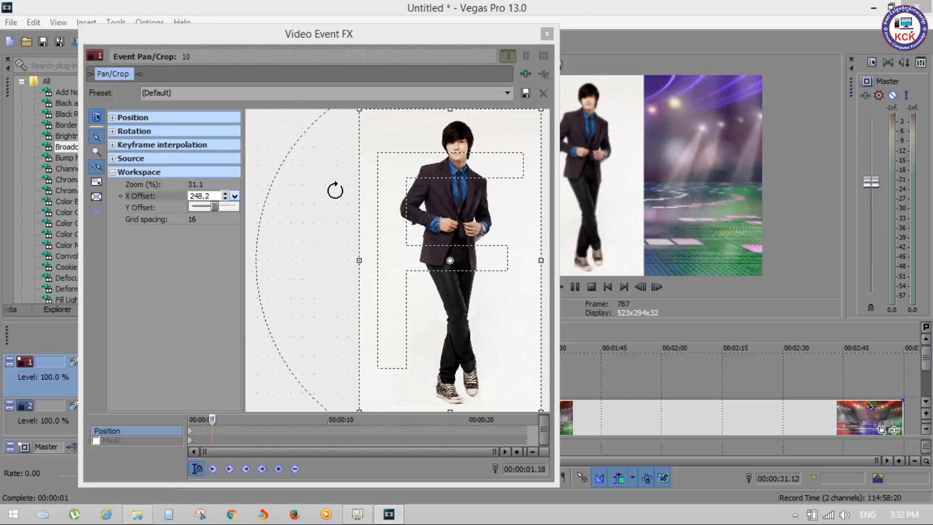
pyautogui.click(315, 183)
pyautogui.moveTo(557, 168); pyautogui.dragTo(835, 164)
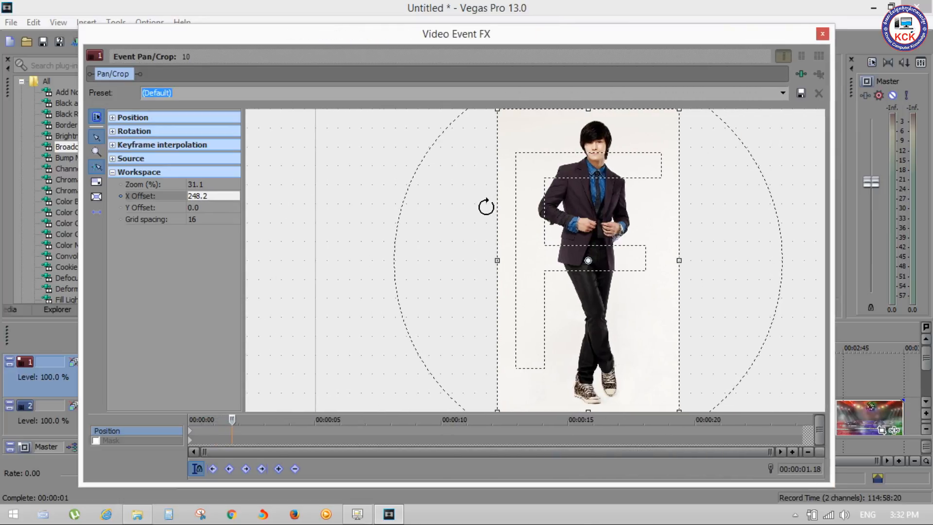
# Set the workspace's X Offset to -868.8 with the whole grid in view
pyautogui.scroll(-1, 452, 209)
pyautogui.scroll(-2, 452, 209)
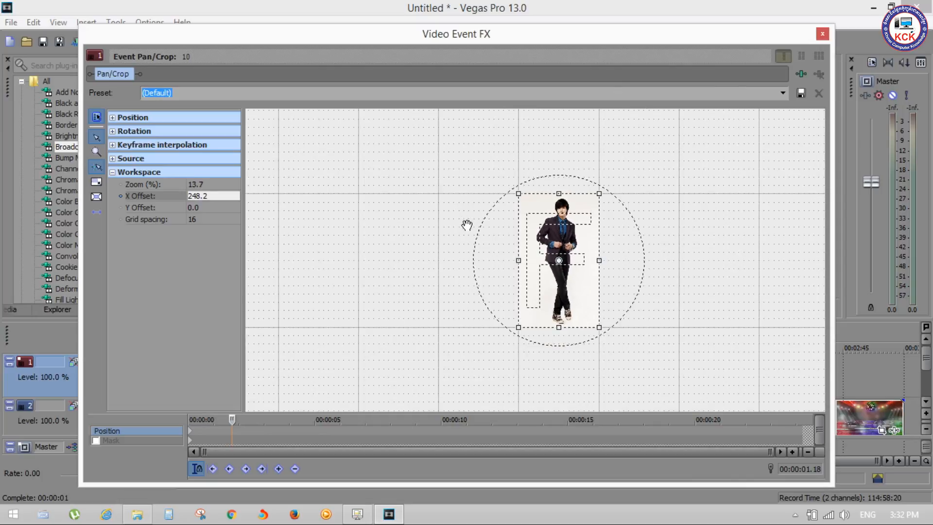
pyautogui.scroll(-2, 467, 225)
pyautogui.scroll(-2, 467, 225)
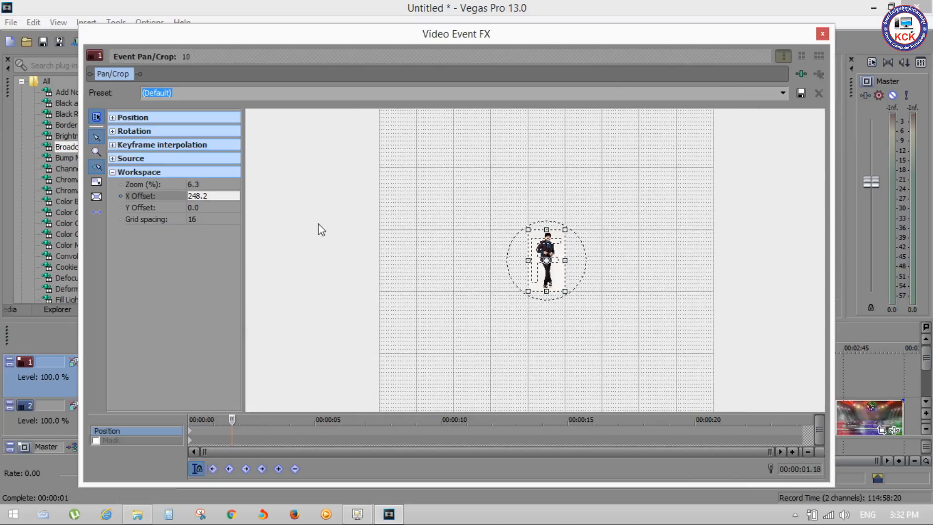
pyautogui.click(233, 196)
pyautogui.click(234, 195)
pyautogui.moveTo(215, 206)
pyautogui.mouseDown()
pyautogui.moveTo(191, 207)
pyautogui.moveTo(242, 209)
pyautogui.moveTo(209, 209)
pyautogui.mouseUp()
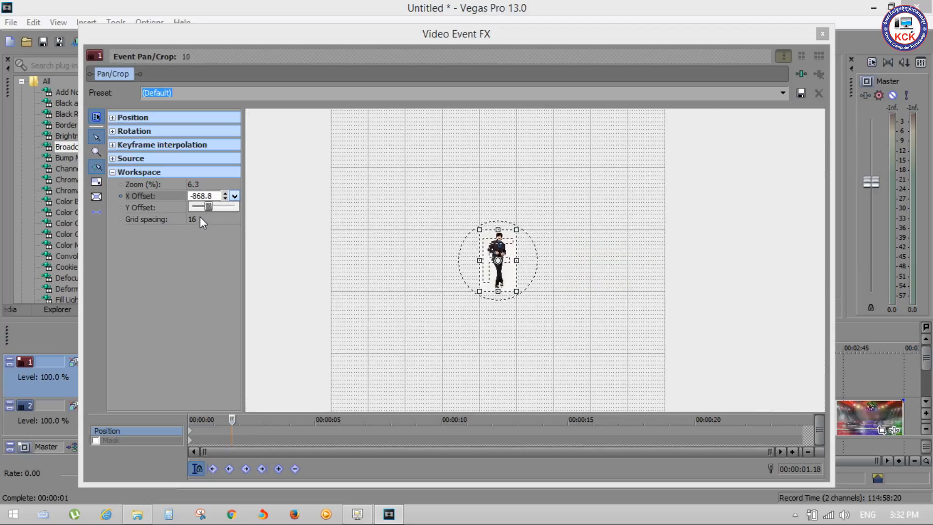
pyautogui.click(163, 197)
# Set the workspace's Y Offset to -1,448.0
pyautogui.click(204, 208)
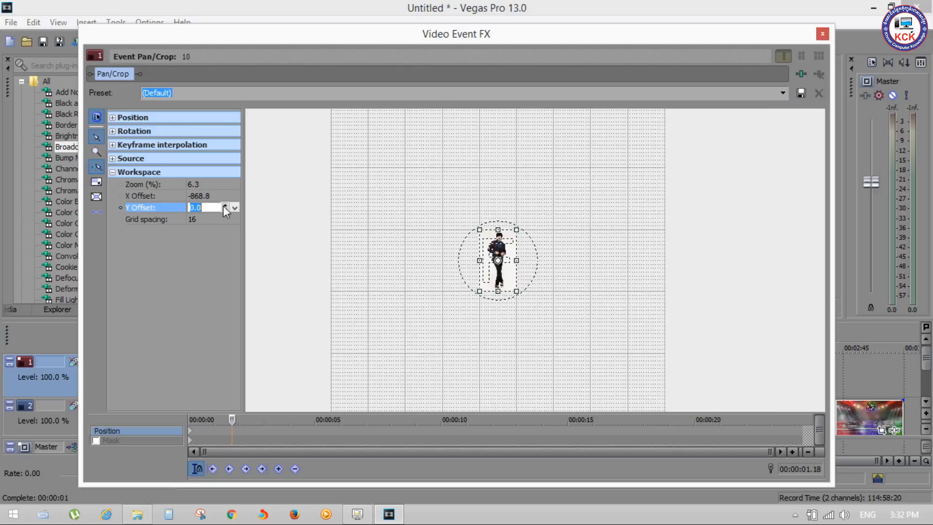
pyautogui.click(235, 208)
pyautogui.moveTo(212, 218)
pyautogui.mouseDown()
pyautogui.moveTo(220, 218)
pyautogui.moveTo(208, 219)
pyautogui.mouseUp()
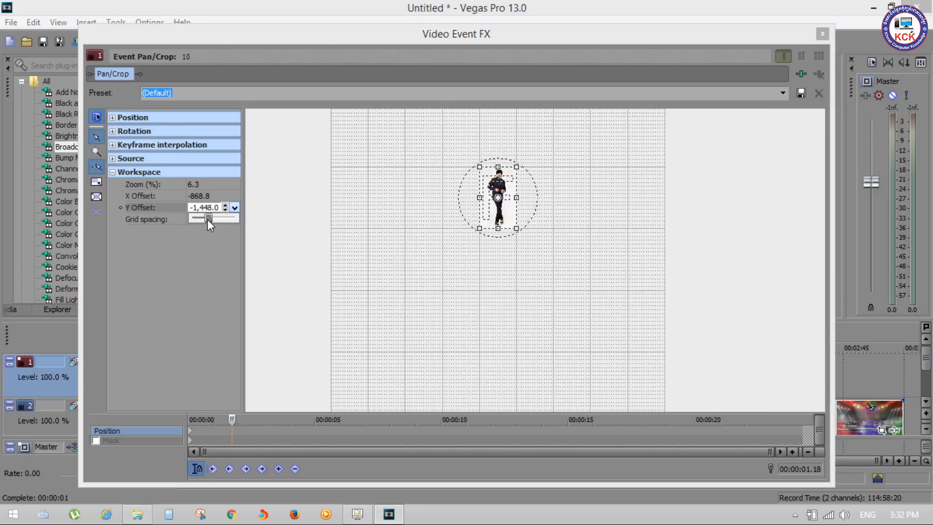
pyautogui.click(509, 251)
# Reposition the workspace freehand to an X Offset of about 660 and a Y Offset of about -676
pyautogui.moveTo(557, 163); pyautogui.dragTo(623, 196)
pyautogui.scroll(2, 587, 209)
pyautogui.scroll(-1, 587, 209)
pyautogui.scroll(4, 586, 209)
pyautogui.scroll(-4, 587, 209)
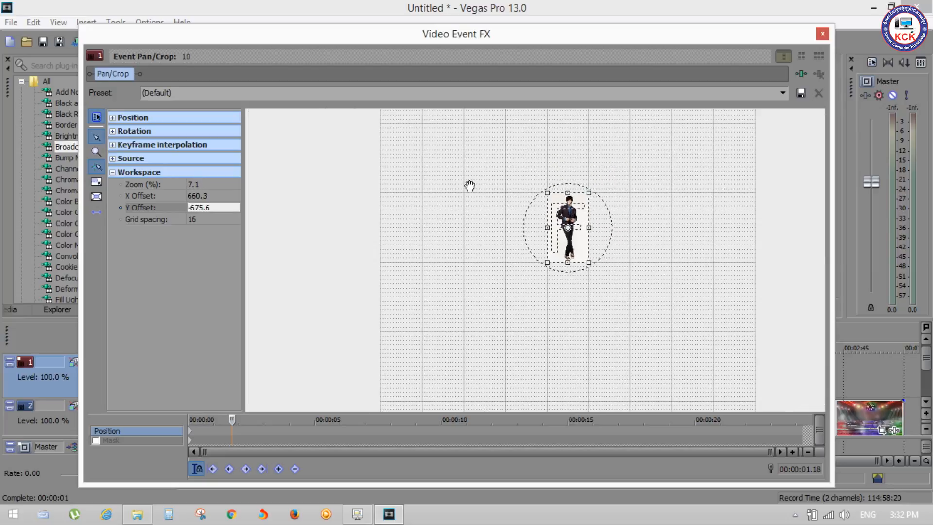
# Set the workspace's grid spacing to 64 and inspect the grid dots at several magnifications
pyautogui.click(216, 220)
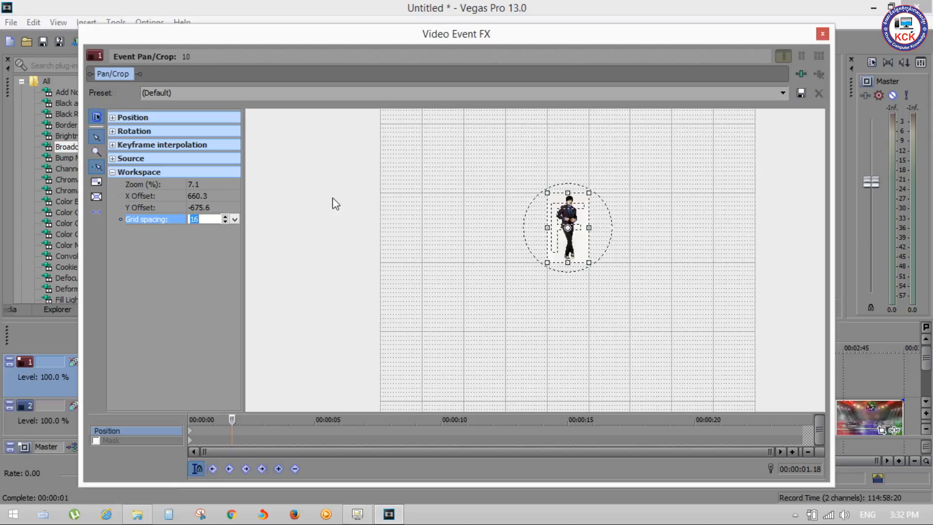
pyautogui.scroll(-5, 433, 197)
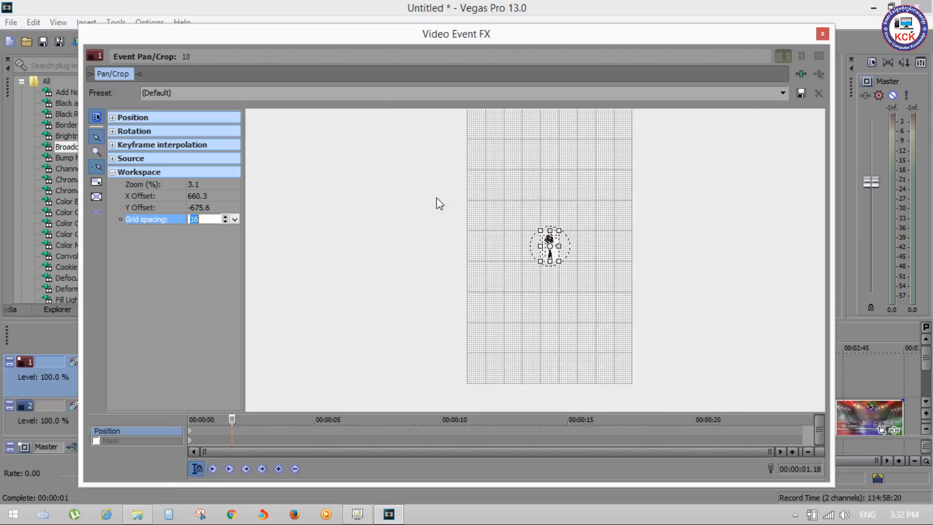
pyautogui.scroll(3, 534, 200)
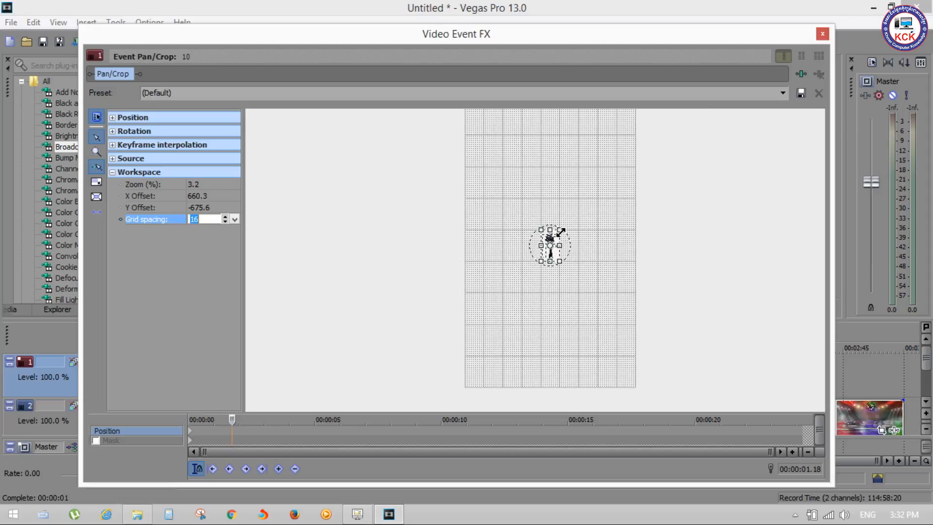
pyautogui.scroll(5, 406, 201)
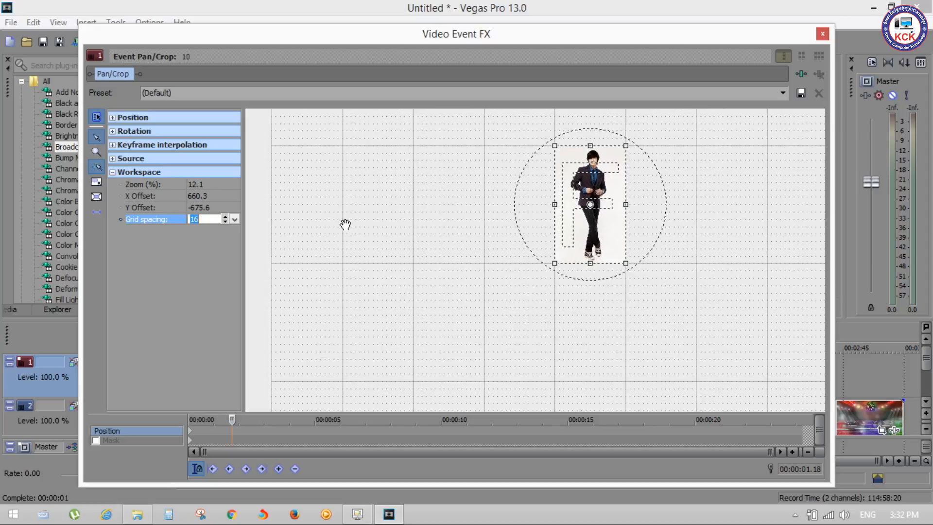
pyautogui.click(234, 220)
pyautogui.moveTo(200, 226); pyautogui.dragTo(234, 227)
pyautogui.scroll(5, 342, 145)
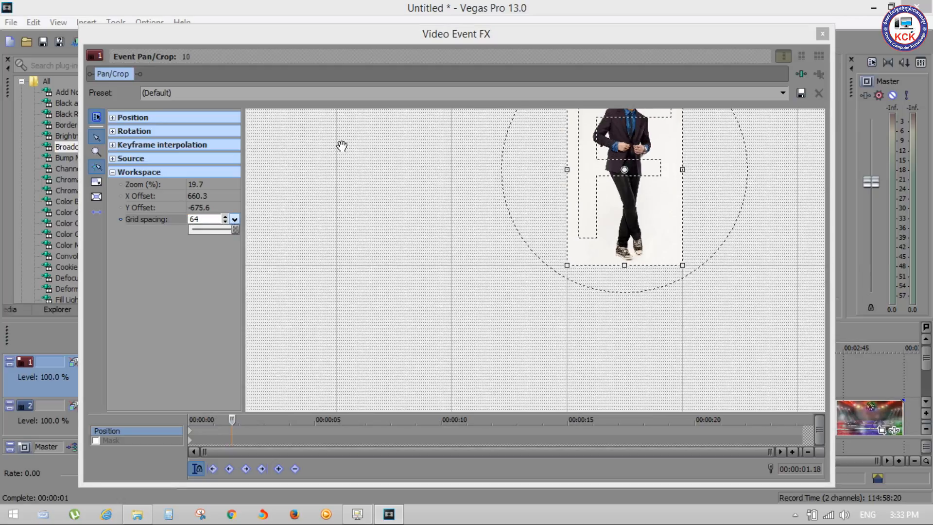
pyautogui.scroll(2, 425, 208)
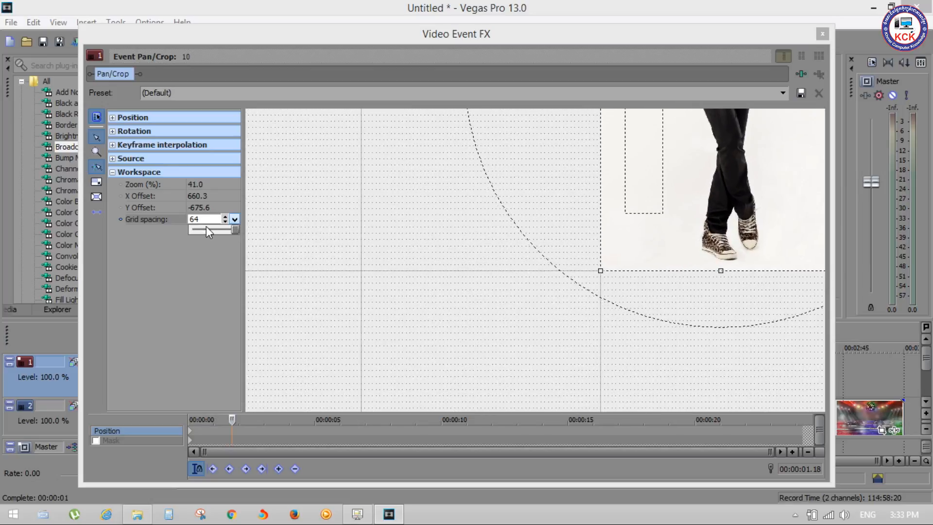
# Reduce the workspace's grid spacing to 8 and inspect the grid around the image
pyautogui.moveTo(232, 227); pyautogui.dragTo(212, 230)
pyautogui.click(452, 225)
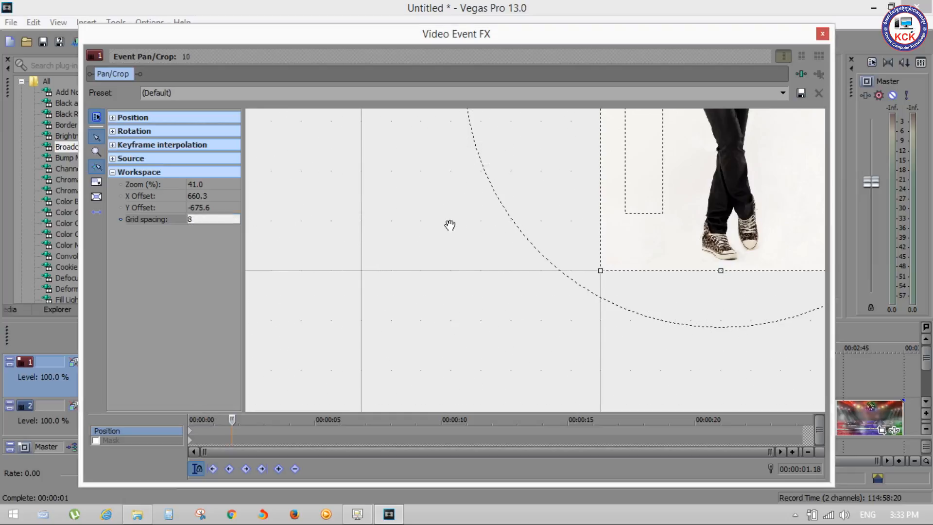
pyautogui.scroll(-3, 450, 225)
pyautogui.scroll(-10, 447, 224)
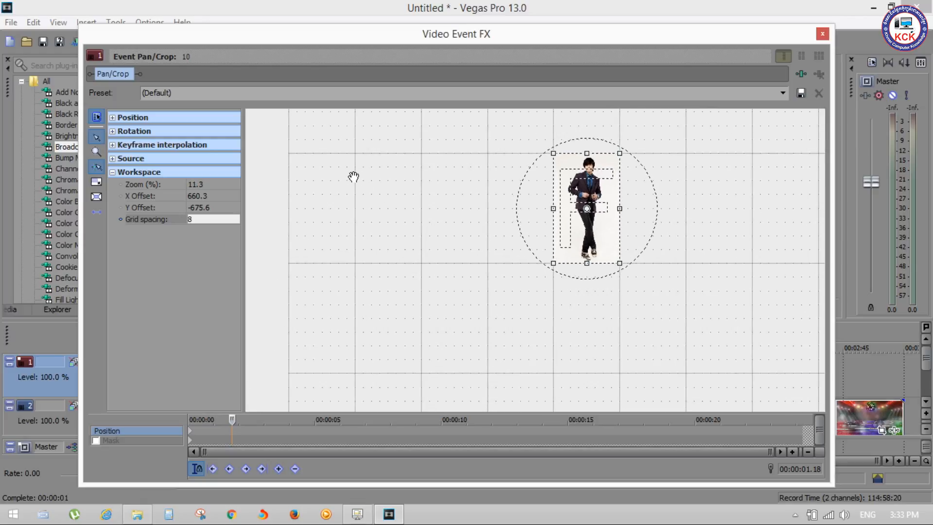
pyautogui.scroll(1, 362, 165)
pyautogui.scroll(1, 362, 165)
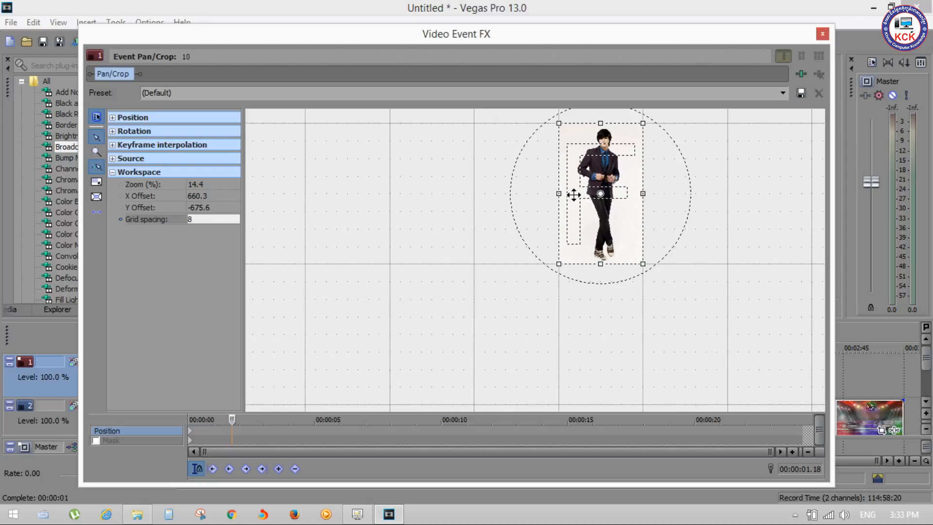
# Set the workspace's grid spacing to 29 and bring the whole image back into view
pyautogui.click(230, 219)
pyautogui.click(234, 220)
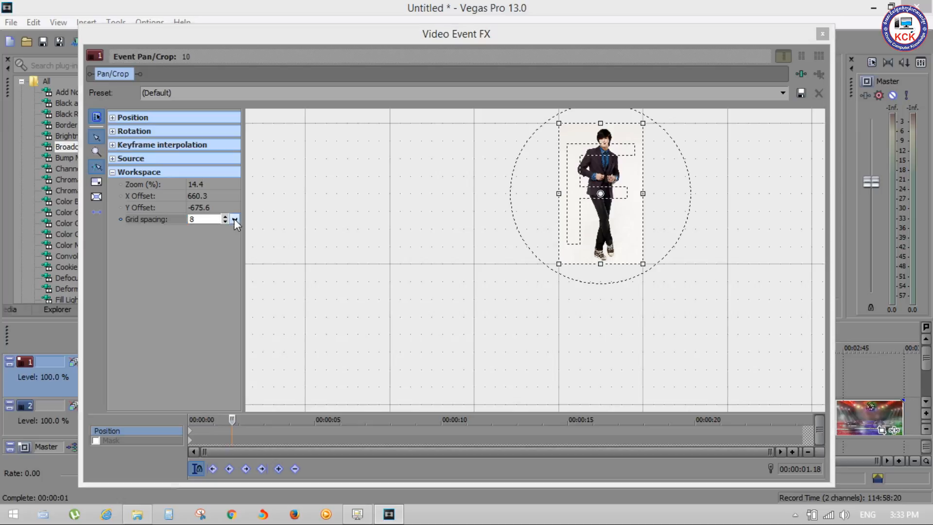
pyautogui.moveTo(195, 230); pyautogui.dragTo(211, 230)
pyautogui.scroll(2, 328, 211)
pyautogui.moveTo(362, 162); pyautogui.dragTo(363, 236)
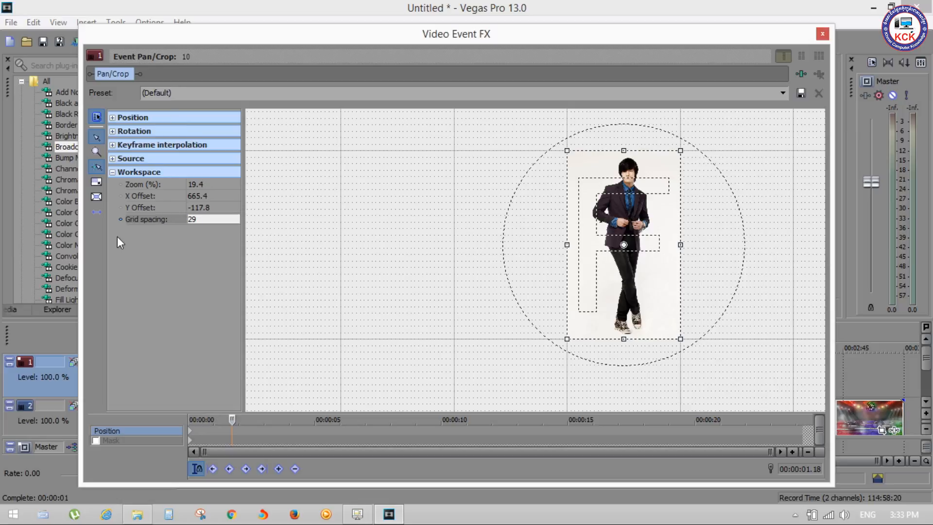
# Collapse the Workspace settings, check the first Mask keyframe and return to the first Position keyframe at 00:00:00.00
pyautogui.click(112, 172)
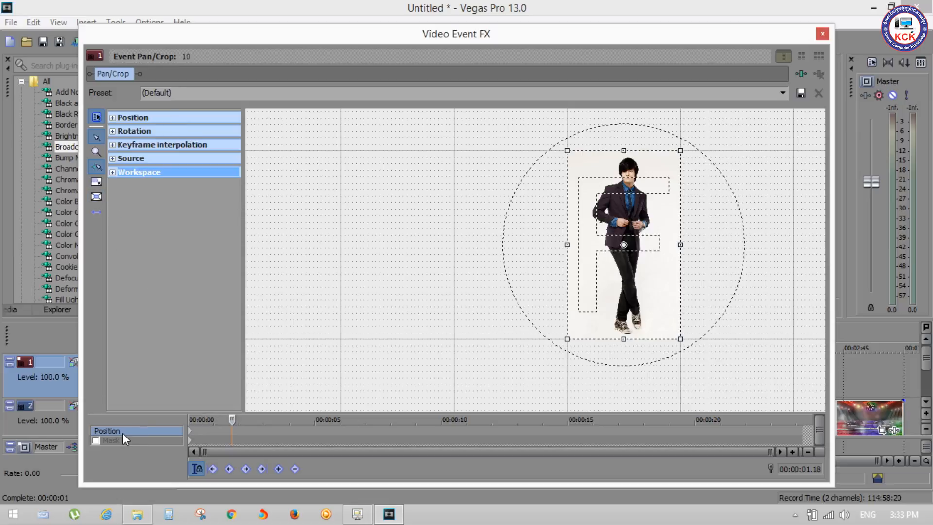
pyautogui.click(191, 433)
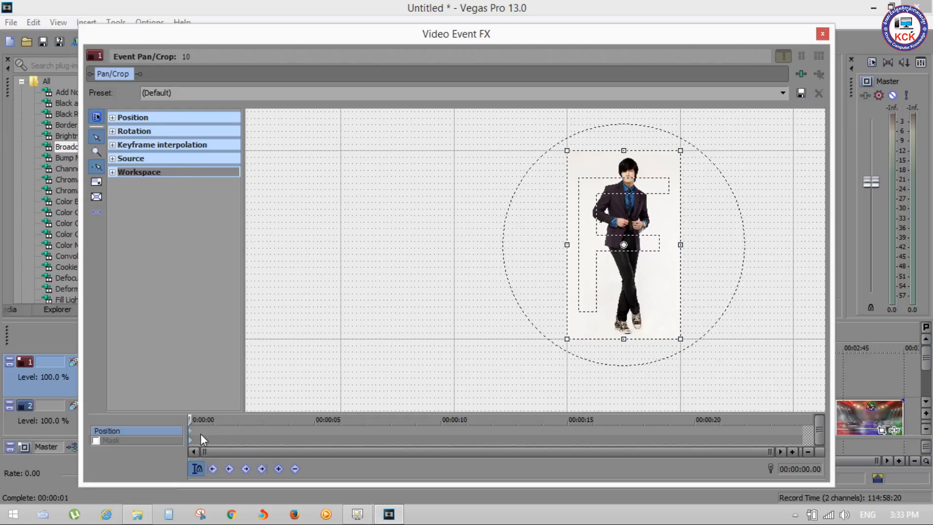
pyautogui.click(190, 441)
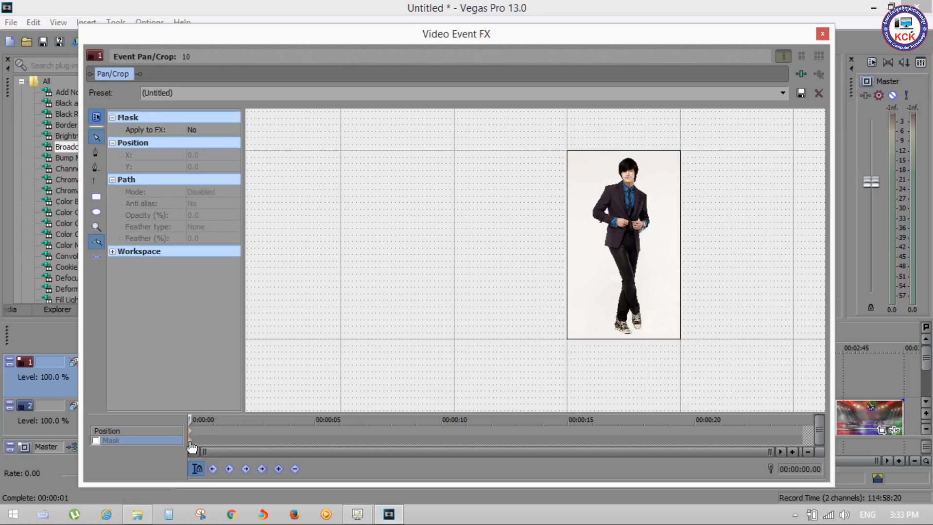
pyautogui.click(189, 430)
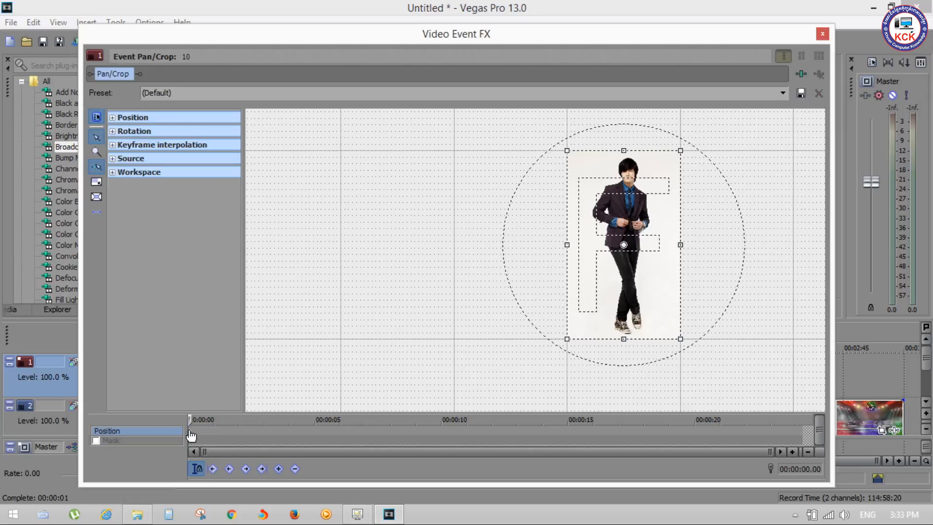
# Narrow the Video Event FX window to uncover the video preview and bring the image back into the workspace's visible area
pyautogui.moveTo(831, 261); pyautogui.dragTo(525, 228)
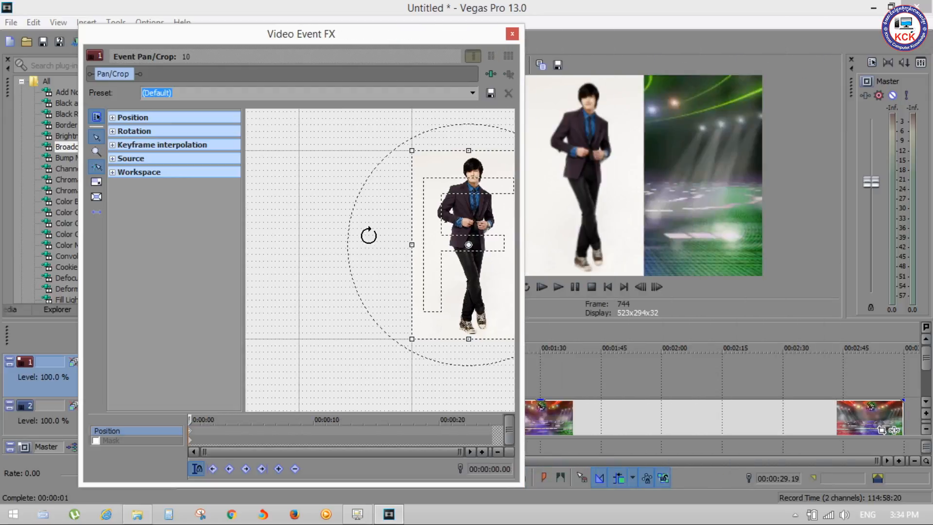
pyautogui.moveTo(308, 202); pyautogui.dragTo(183, 188)
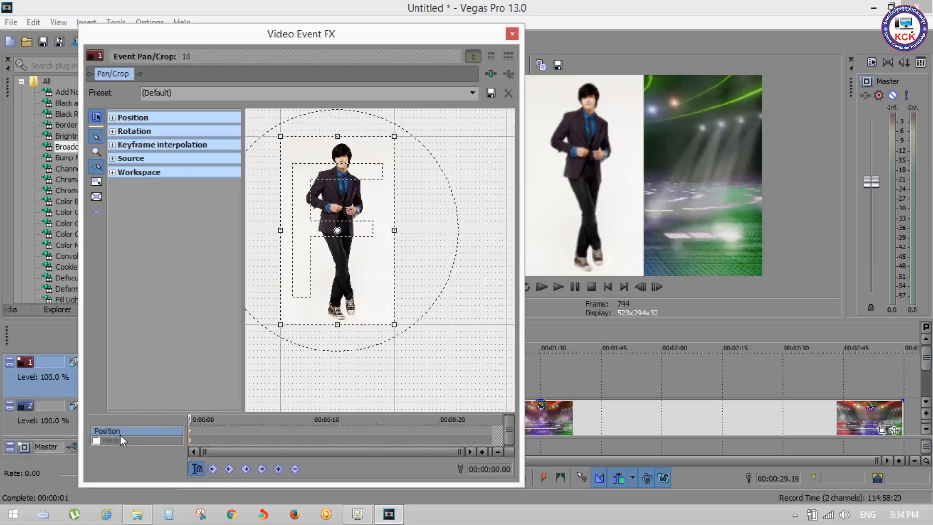
# Show the first Mask keyframe's Workspace settings, and make the Video Event FX window taller
pyautogui.click(190, 439)
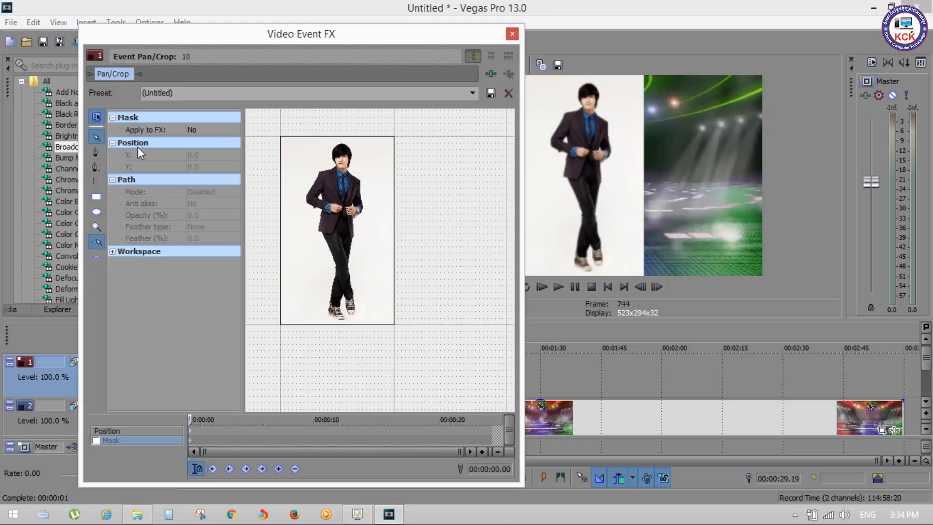
pyautogui.click(112, 251)
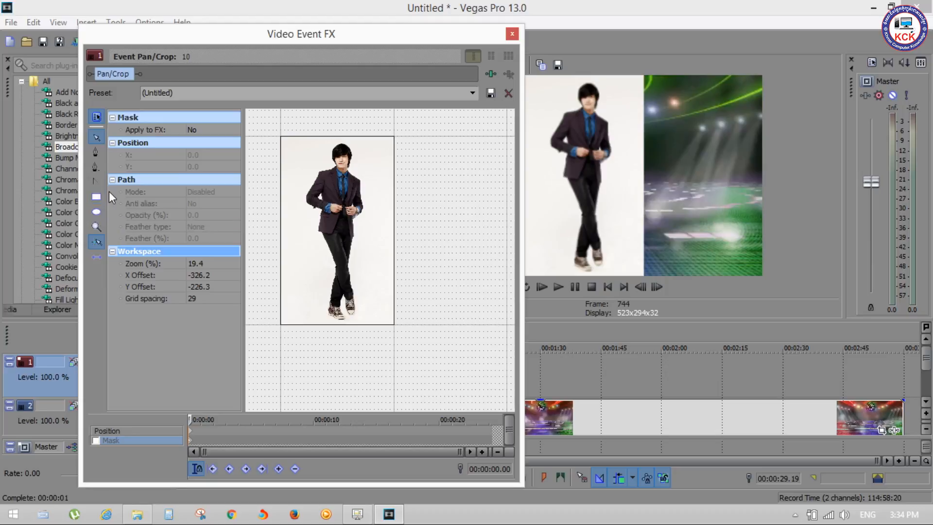
pyautogui.click(340, 128)
pyautogui.scroll(1, 364, 255)
pyautogui.moveTo(342, 232); pyautogui.dragTo(398, 236)
pyautogui.scroll(3, 397, 236)
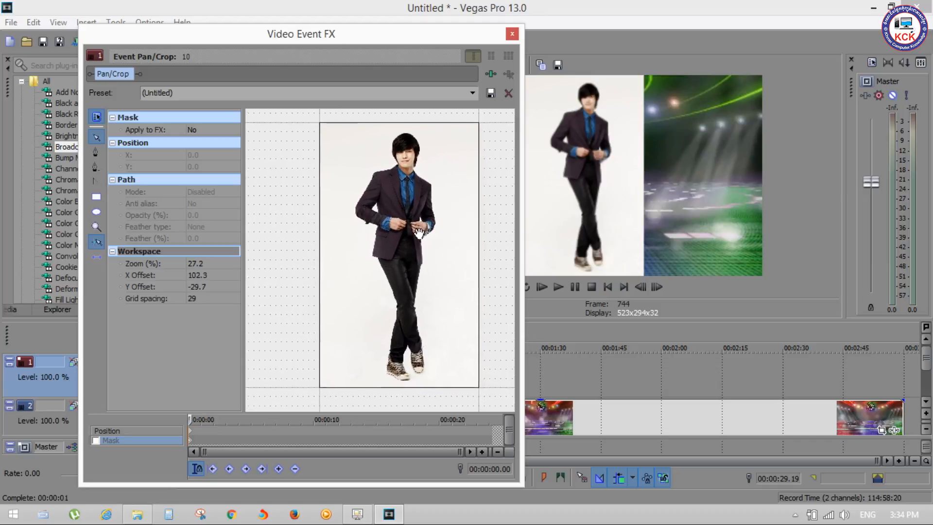
pyautogui.scroll(1, 414, 234)
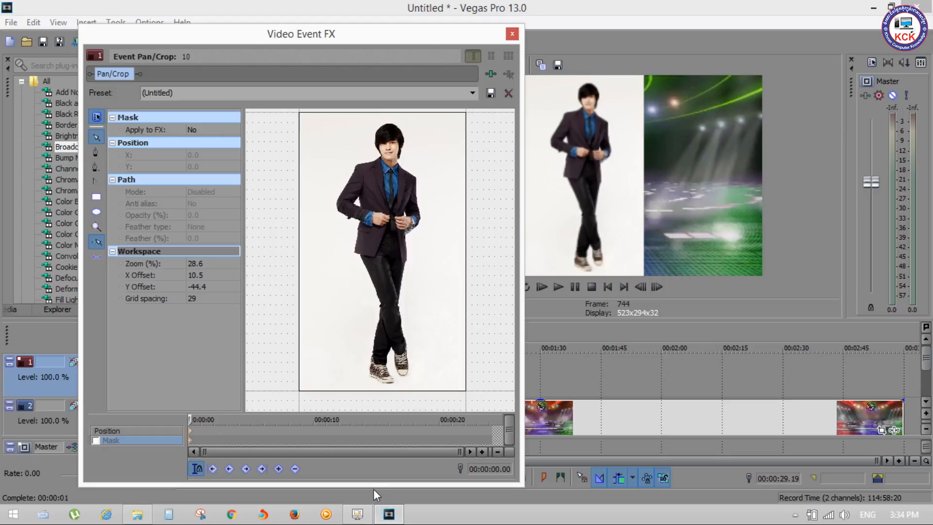
pyautogui.moveTo(372, 487); pyautogui.dragTo(364, 505)
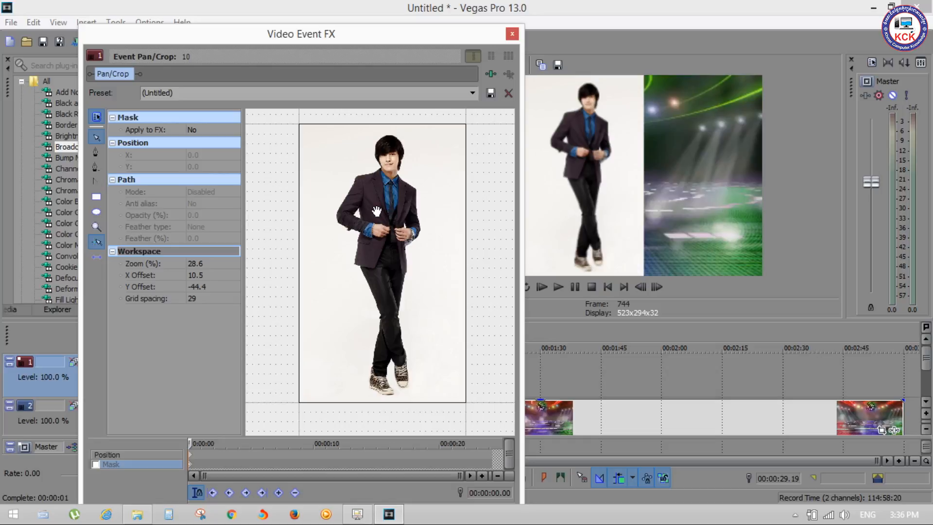
# Close the Video Event FX window and look through the list of available video effects
pyautogui.scroll(5, 377, 211)
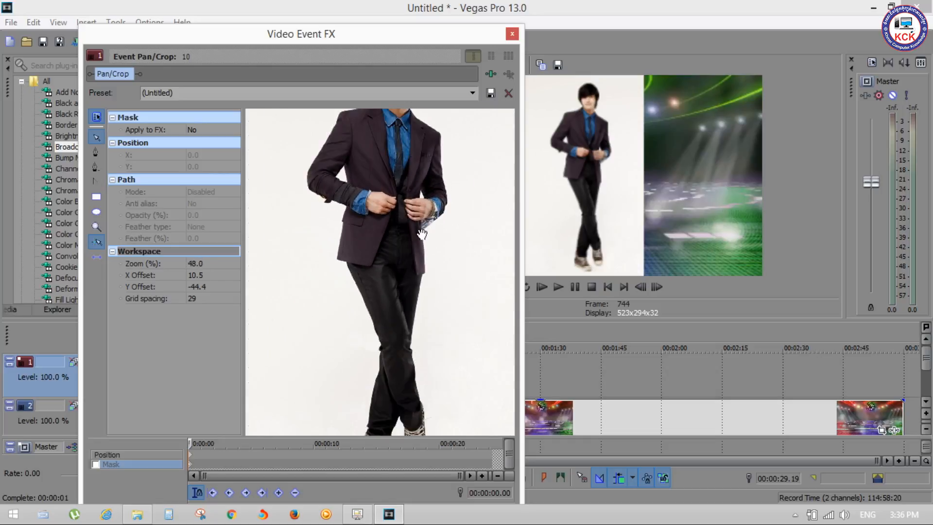
pyautogui.scroll(-7, 422, 234)
pyautogui.click(512, 34)
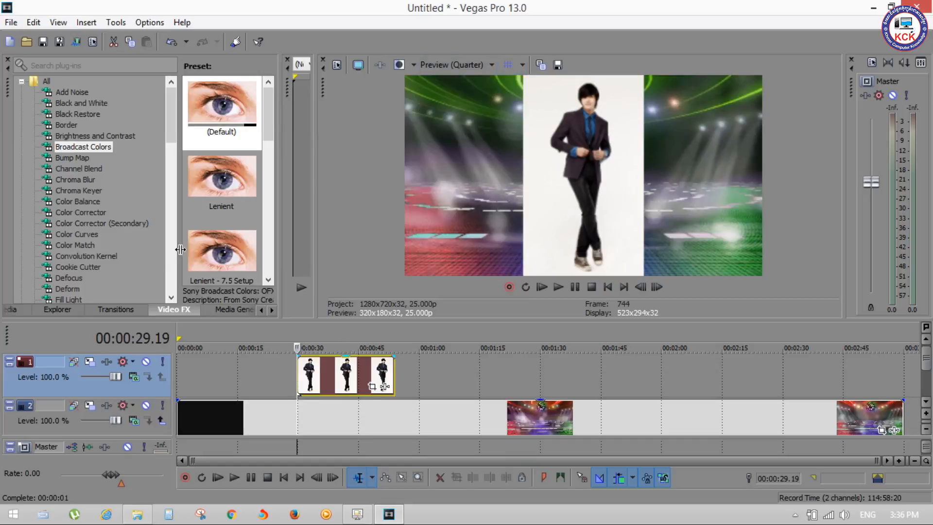
pyautogui.click(100, 215)
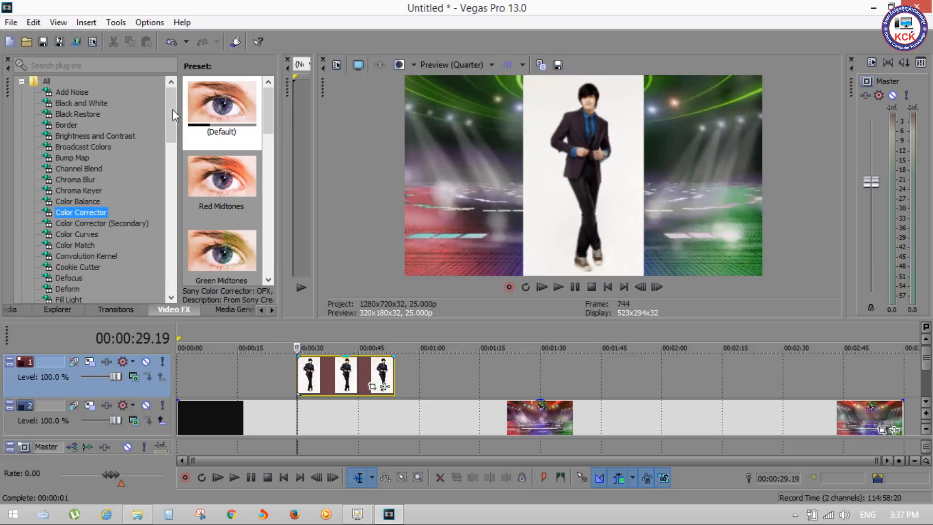
pyautogui.moveTo(168, 110); pyautogui.dragTo(171, 142)
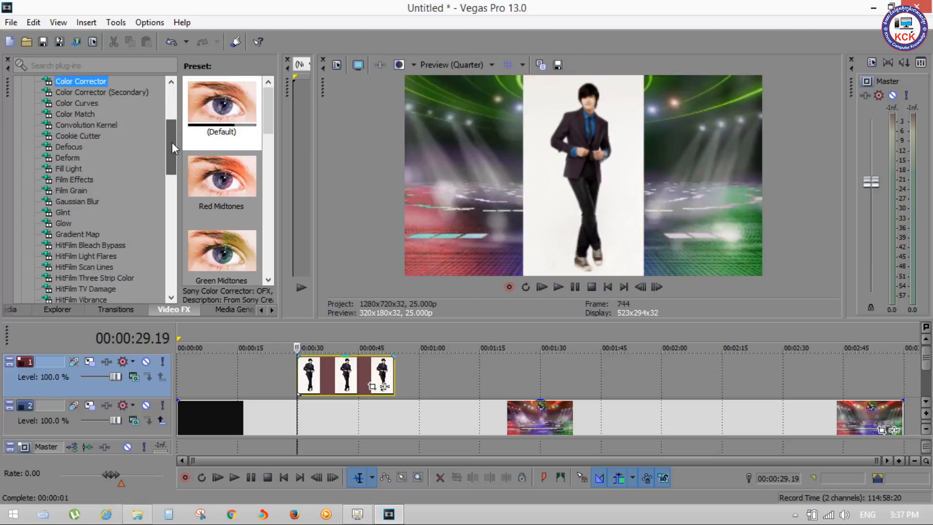
pyautogui.moveTo(172, 142); pyautogui.dragTo(168, 110)
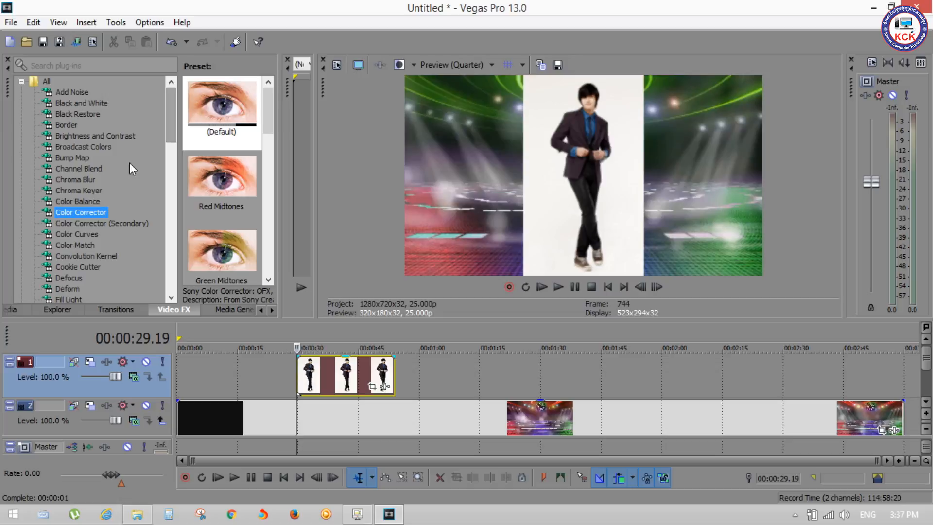
# Try keying the man's image by applying the default Chroma Keyer preset and sampling its white background as the key color
pyautogui.click(70, 191)
pyautogui.moveTo(316, 290); pyautogui.dragTo(333, 372)
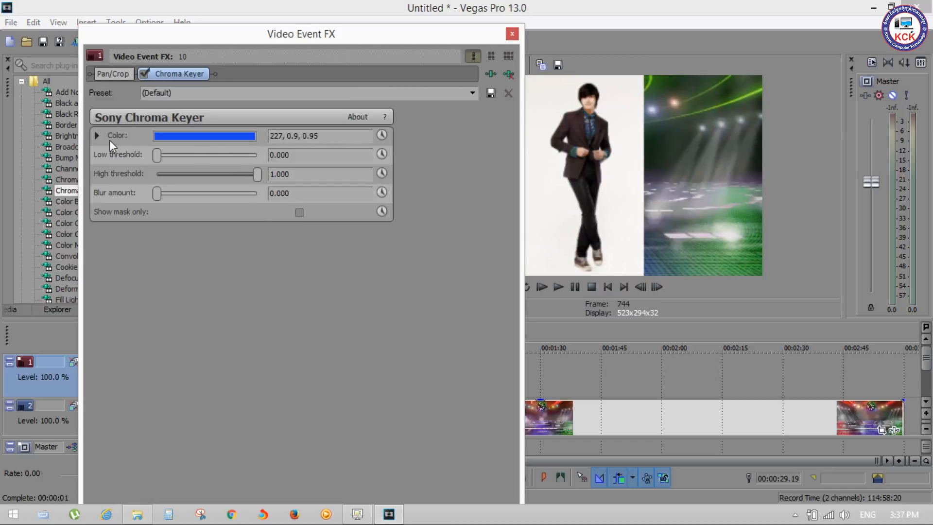
pyautogui.click(97, 135)
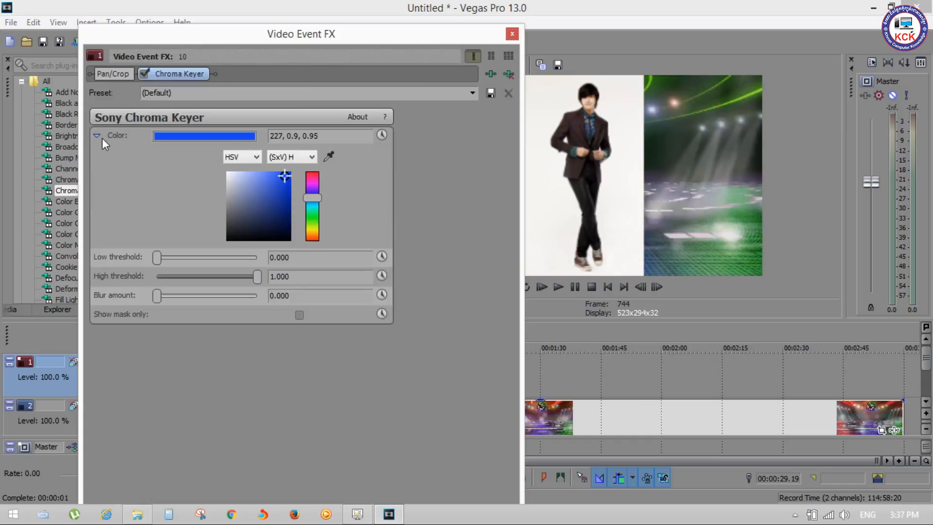
pyautogui.click(329, 156)
pyautogui.click(548, 96)
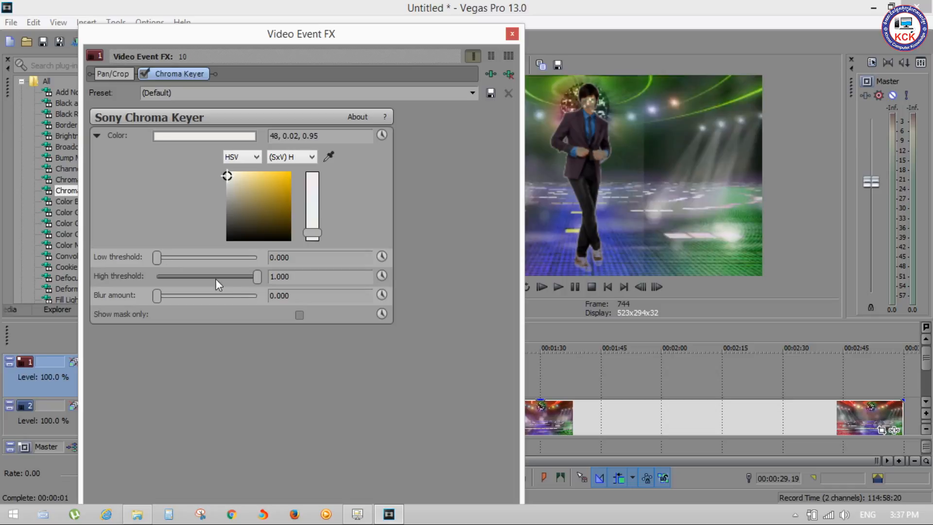
# Try Chroma Keyer settings of 0.714 high threshold, 0.422 low threshold and 0.041 blur amount
pyautogui.moveTo(255, 279); pyautogui.dragTo(227, 276)
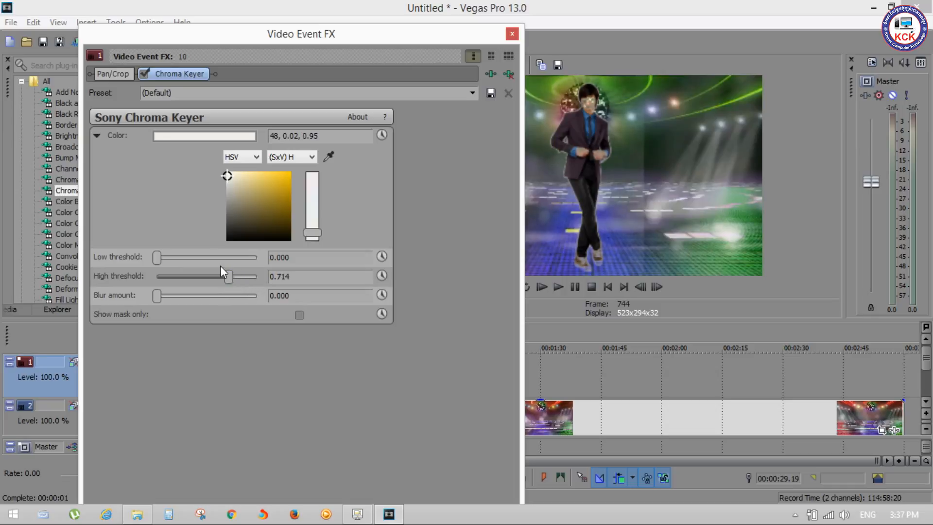
pyautogui.moveTo(160, 258); pyautogui.dragTo(199, 256)
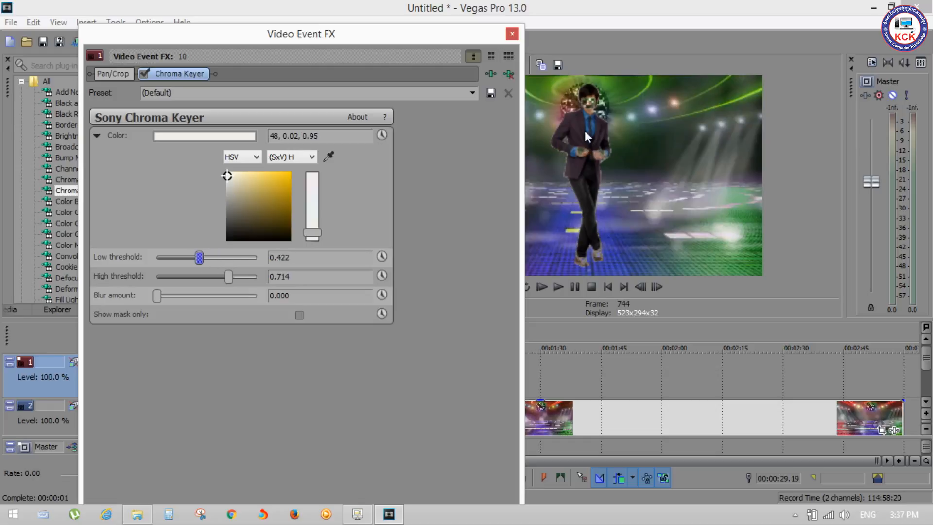
pyautogui.moveTo(158, 297)
pyautogui.mouseDown()
pyautogui.moveTo(188, 298)
pyautogui.moveTo(170, 299)
pyautogui.mouseUp()
pyautogui.moveTo(161, 302); pyautogui.dragTo(161, 302)
# Return the high threshold to 1.000 and the low threshold to 0.000, and set the key color's hue to 360
pyautogui.moveTo(228, 276); pyautogui.dragTo(264, 281)
pyautogui.moveTo(215, 261); pyautogui.dragTo(72, 260)
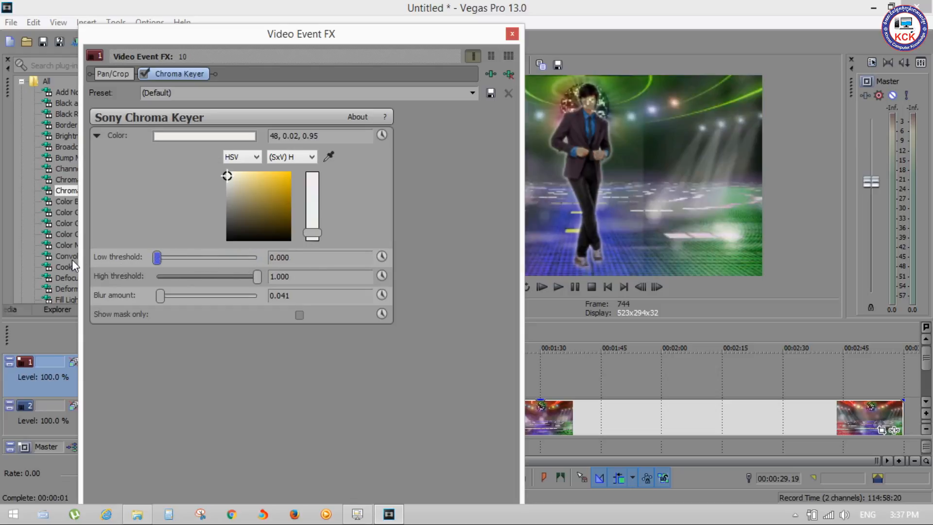
pyautogui.moveTo(314, 234); pyautogui.dragTo(300, 172)
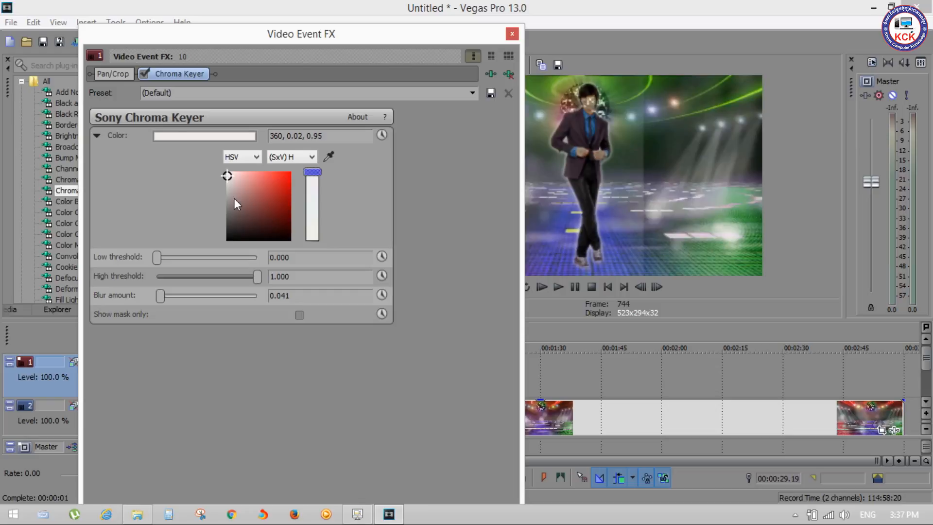
# Compare the image with Chroma Keyer off and on, and remove that effect from the event
pyautogui.click(145, 73)
pyautogui.click(144, 73)
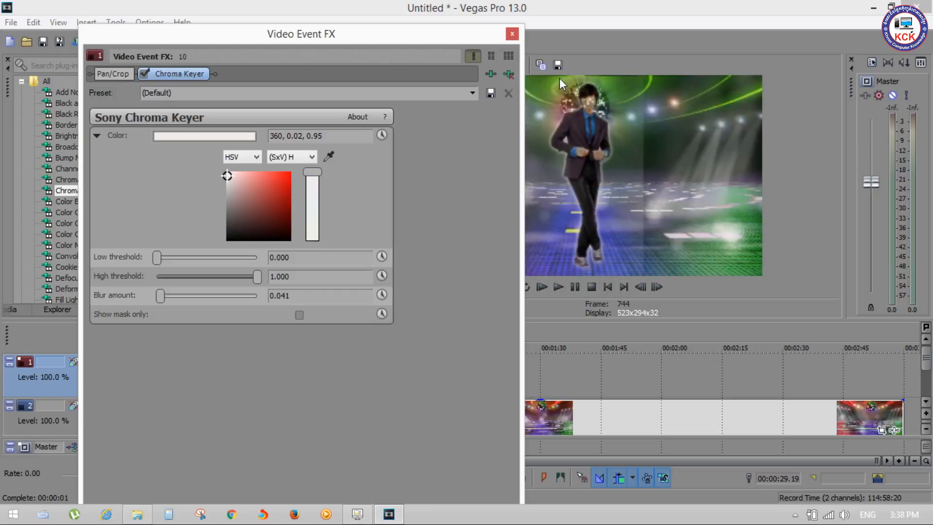
pyautogui.click(512, 73)
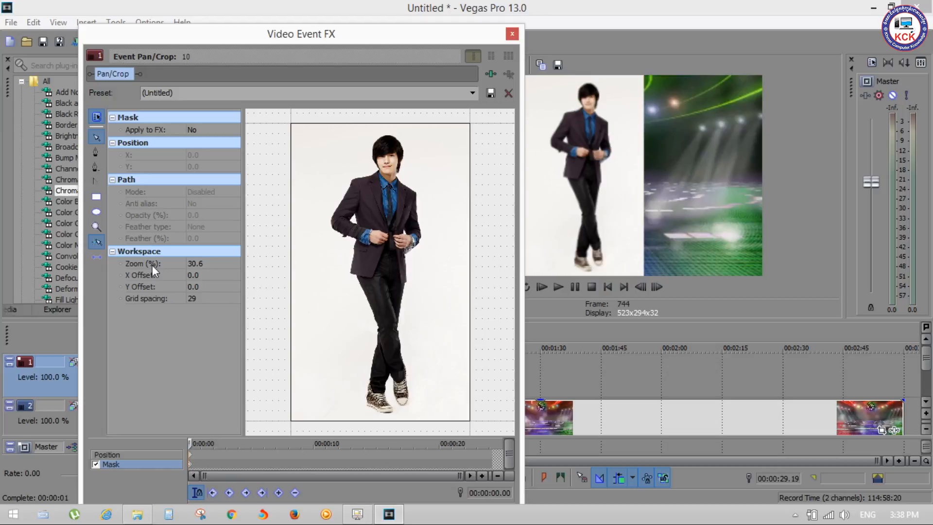
# Hide and show the mask's properties several times to compare the workspace with and without them
pyautogui.click(96, 117)
pyautogui.click(97, 118)
pyautogui.click(97, 118)
pyautogui.click(96, 117)
pyautogui.click(96, 118)
pyautogui.click(97, 118)
pyautogui.click(96, 117)
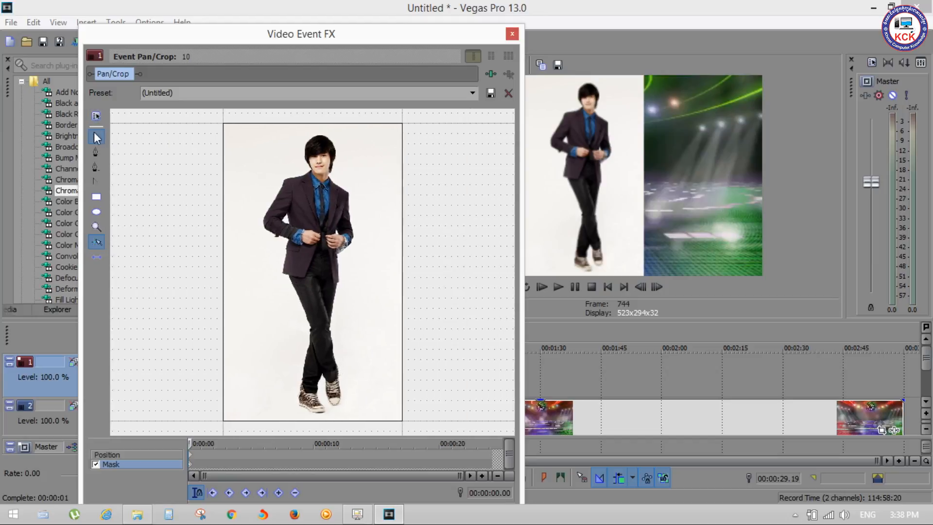
pyautogui.click(96, 118)
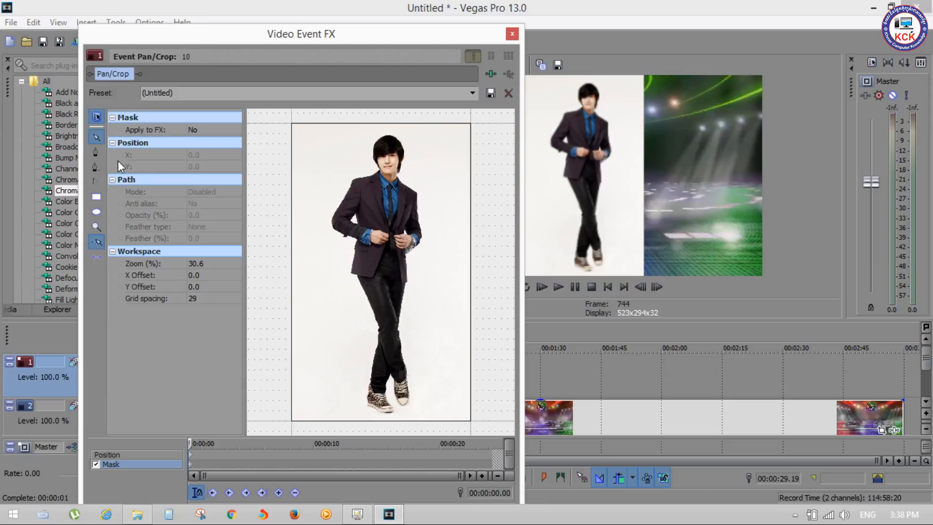
# Examine the image in the mask workspace with the Normal Edit Tool, at a smaller zoom and with the properties hidden and shown
pyautogui.click(97, 136)
pyautogui.moveTo(271, 297); pyautogui.dragTo(274, 298)
pyautogui.scroll(-3, 274, 298)
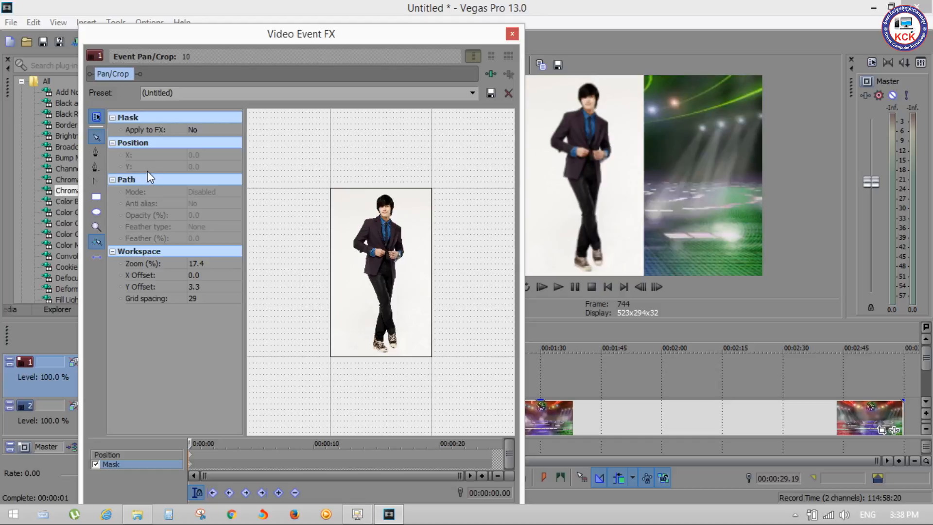
pyautogui.click(96, 117)
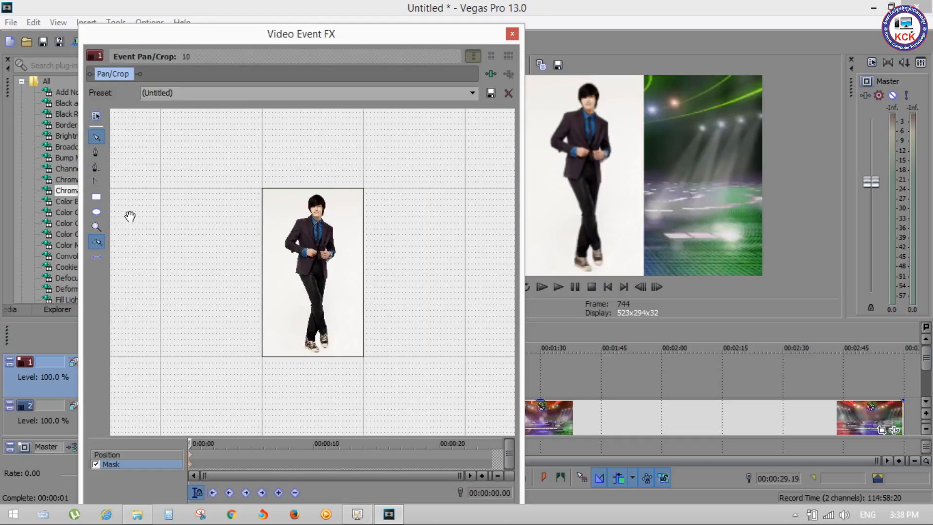
pyautogui.click(96, 116)
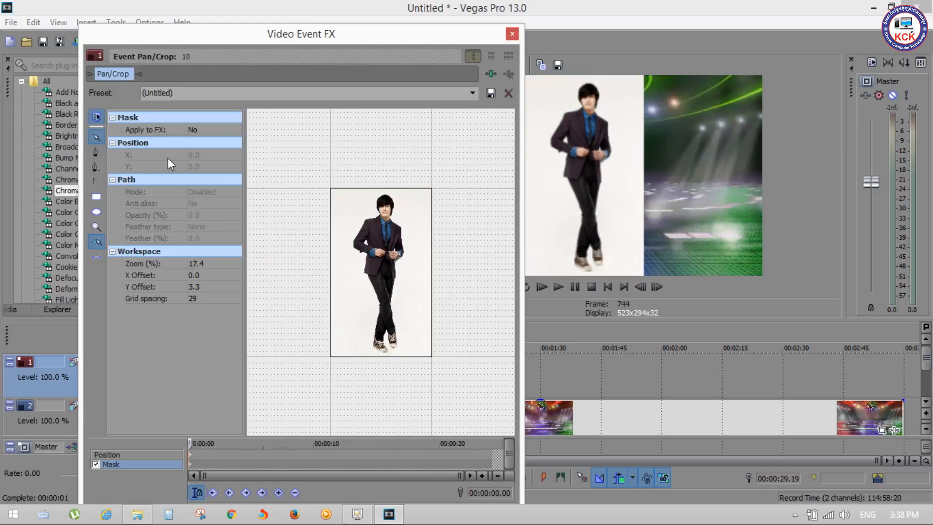
pyautogui.scroll(-7, 373, 249)
pyautogui.scroll(8, 389, 244)
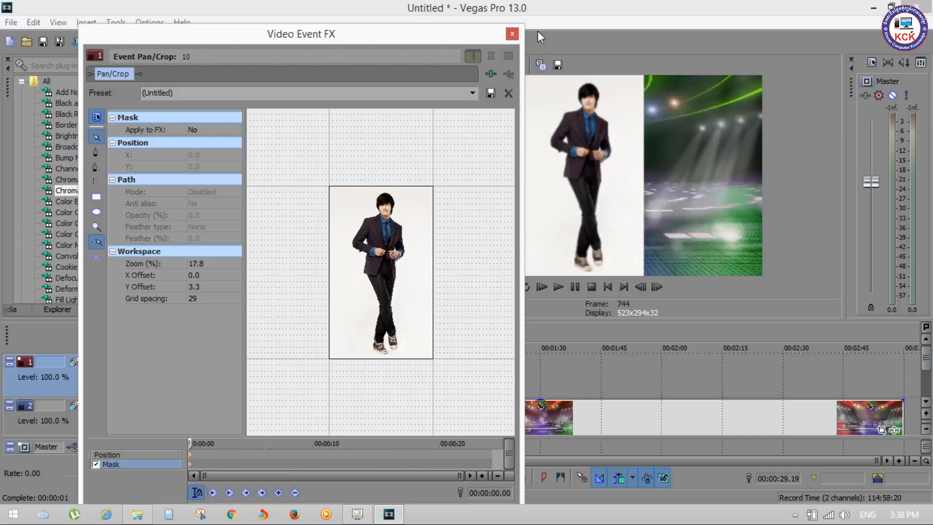
# Reopen Event Pan/Crop for the man's image and compare its first Position keyframe with its first Mask keyframe
pyautogui.click(512, 33)
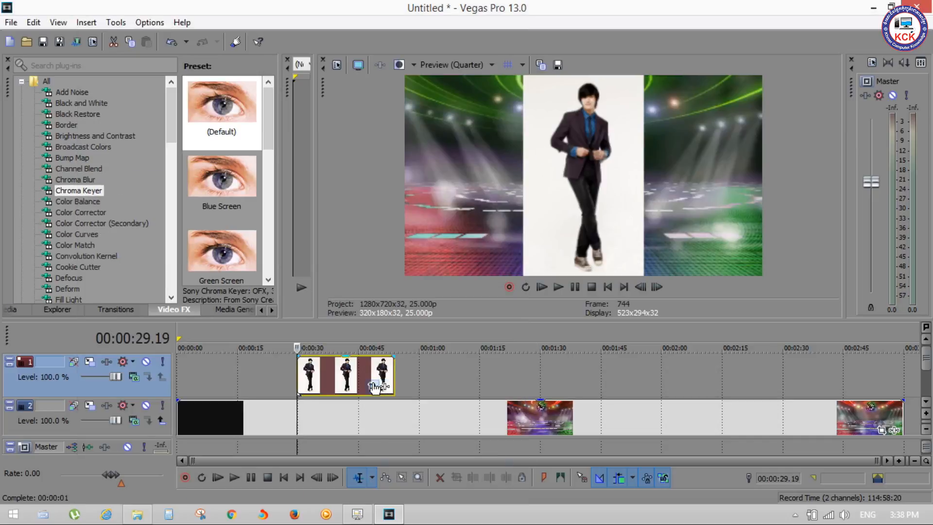
pyautogui.click(372, 386)
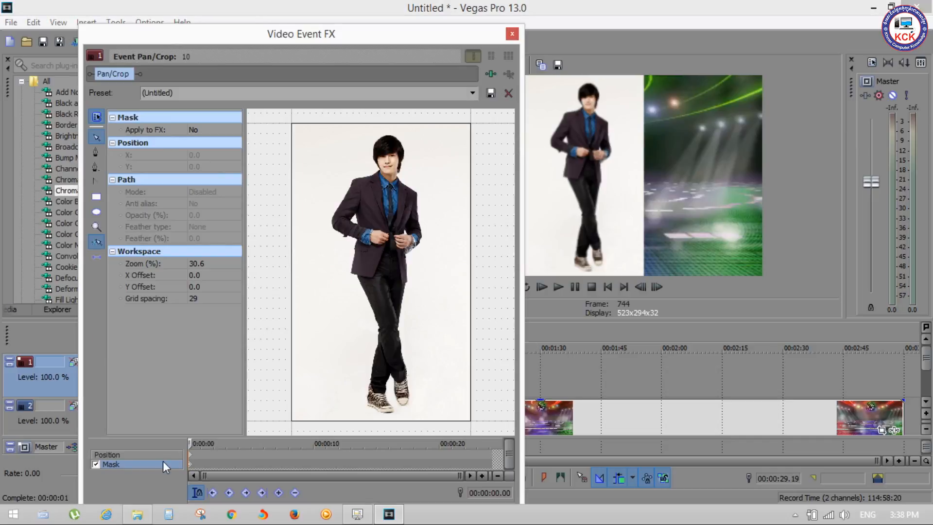
pyautogui.click(191, 456)
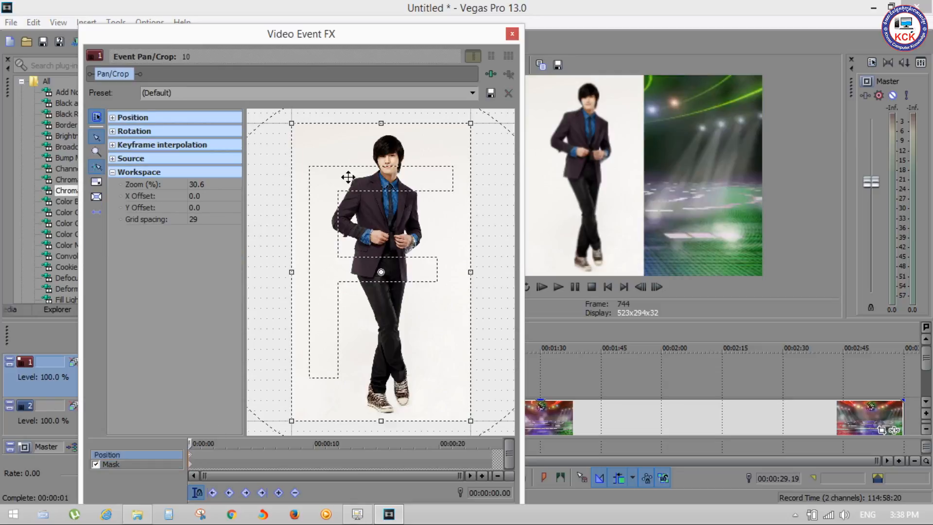
pyautogui.click(190, 465)
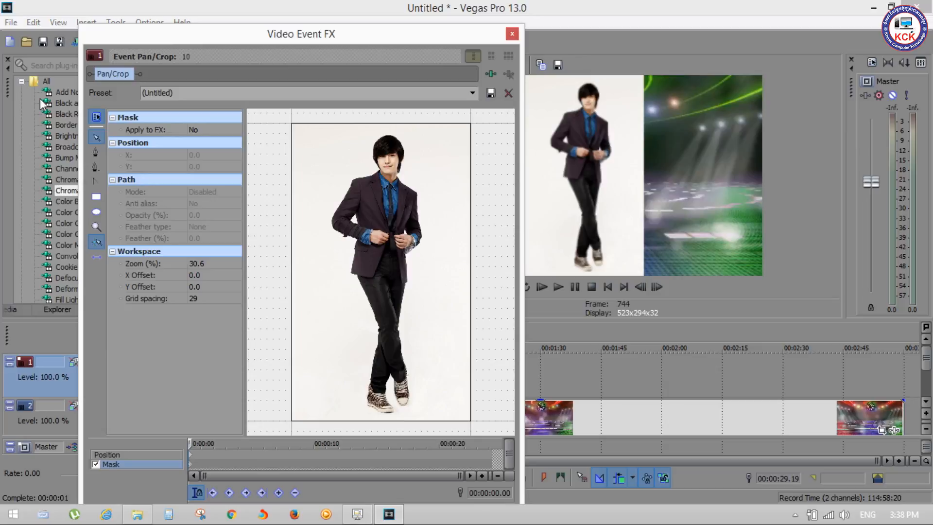
pyautogui.moveTo(412, 160); pyautogui.dragTo(417, 165)
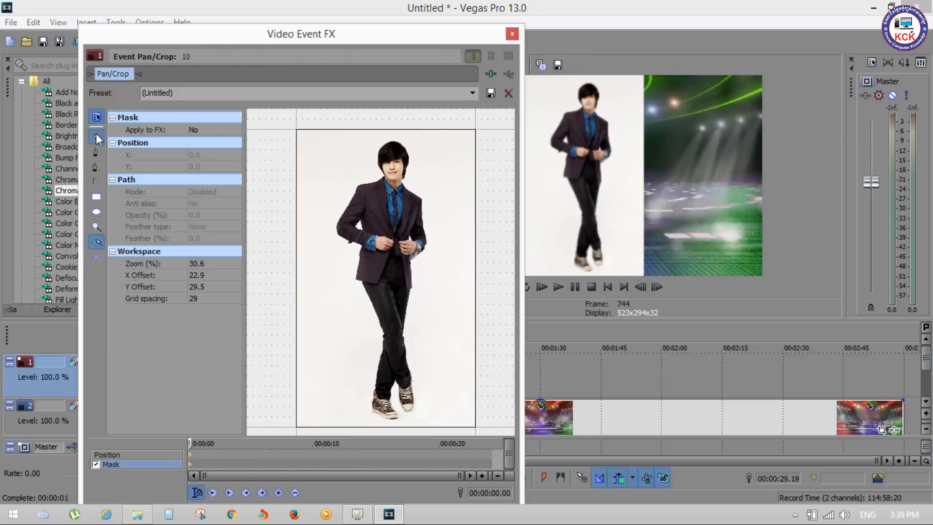
pyautogui.moveTo(331, 211); pyautogui.dragTo(330, 210)
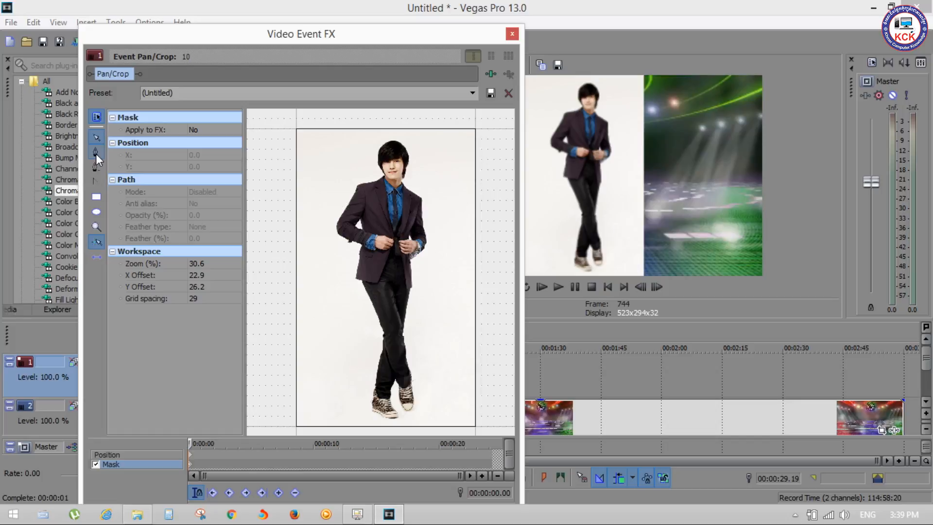
# Try the Anchor Deletion Tool and make the Anchor Creation Tool the active mask tool
pyautogui.click(96, 168)
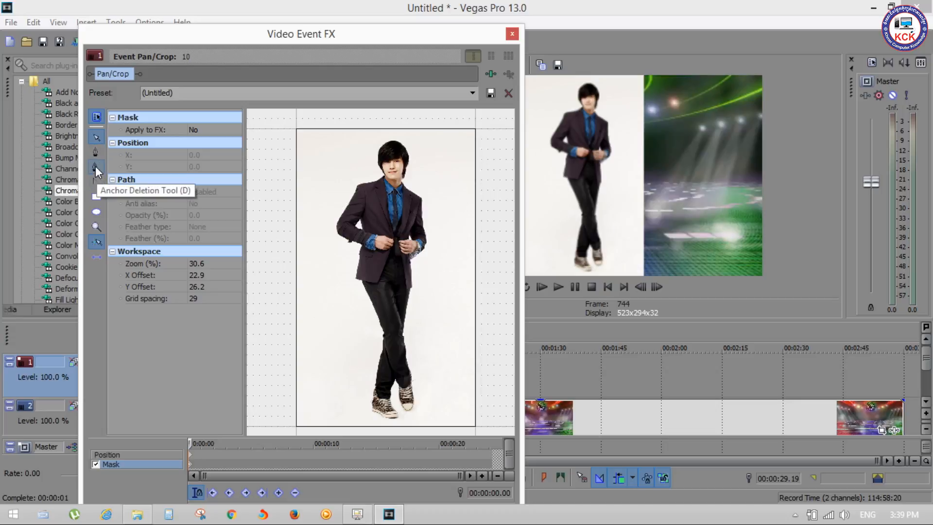
pyautogui.click(95, 153)
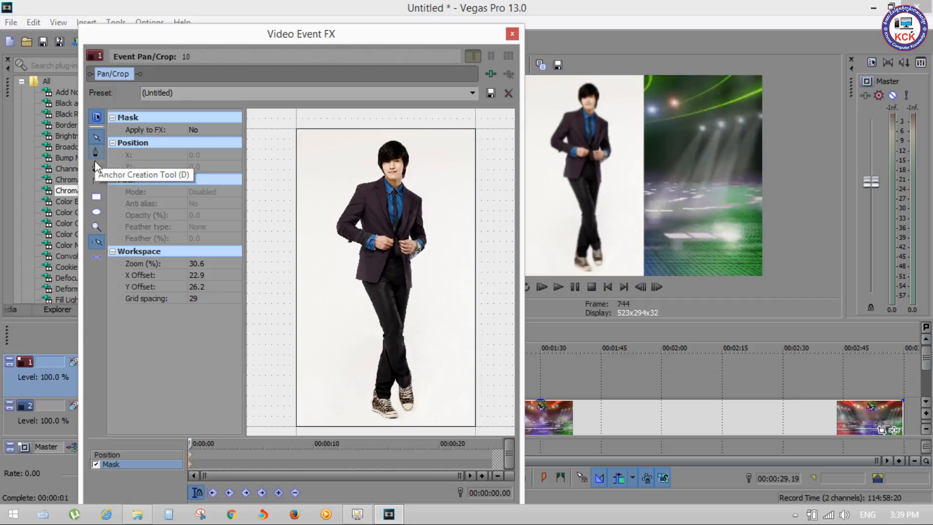
pyautogui.click(95, 165)
pyautogui.click(94, 156)
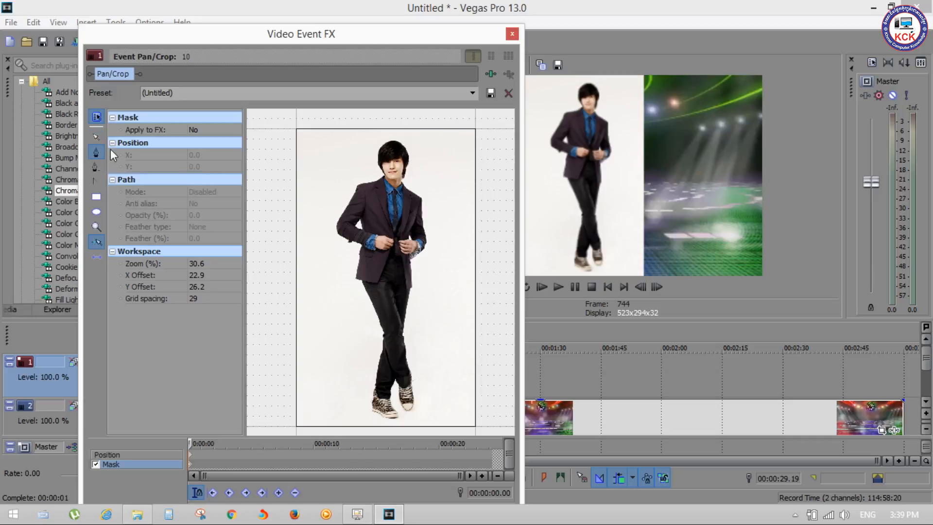
# Start a mask path beneath the left shoe in the image and trace its outer edge up past the ankle
pyautogui.scroll(6, 394, 348)
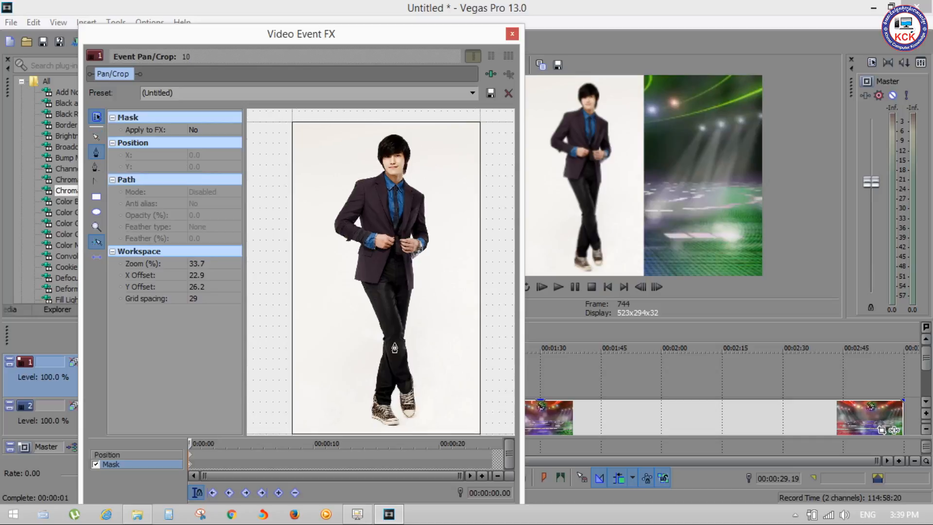
pyautogui.press('ctrl')
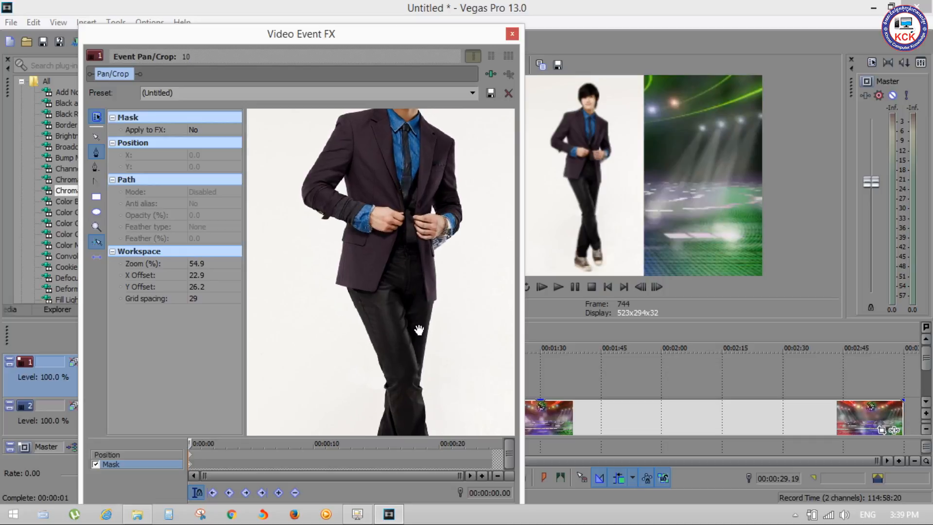
pyautogui.moveTo(414, 354); pyautogui.dragTo(381, 167)
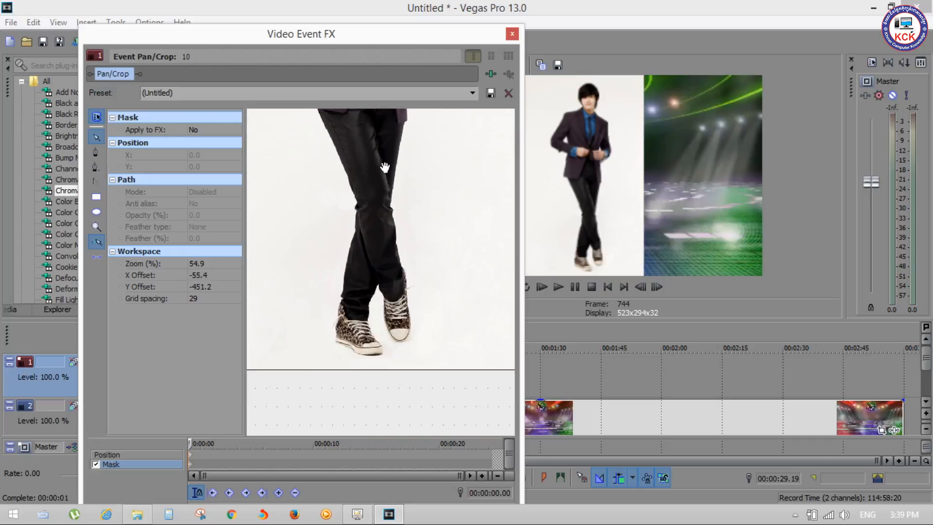
pyautogui.scroll(3, 377, 337)
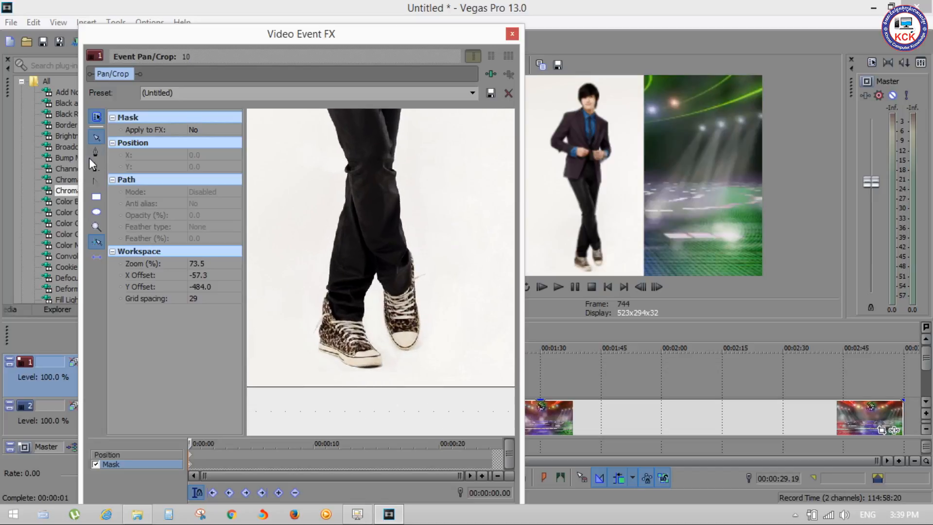
pyautogui.click(351, 368)
pyautogui.moveTo(327, 355); pyautogui.dragTo(317, 330)
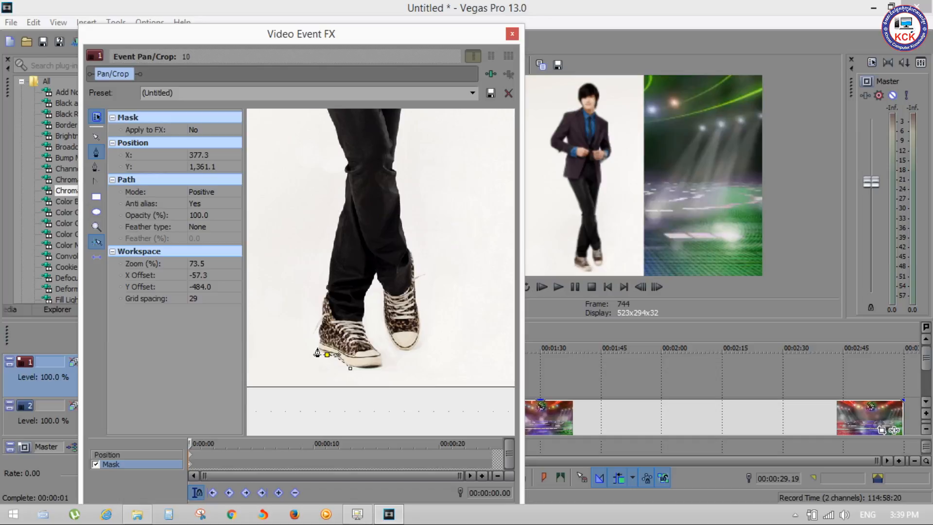
pyautogui.click(314, 328)
pyautogui.click(322, 313)
pyautogui.click(322, 303)
pyautogui.click(325, 294)
pyautogui.click(326, 288)
pyautogui.click(328, 277)
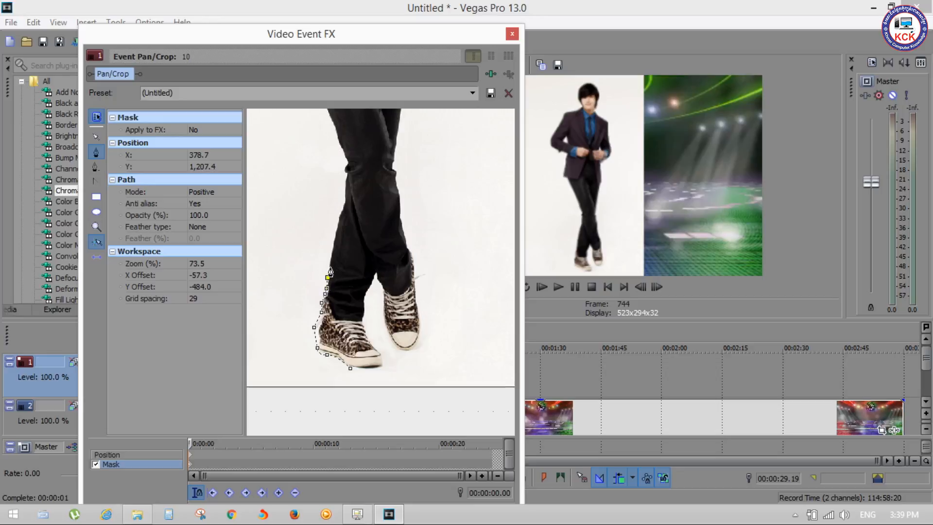
# Continue the mask path up the left edge of the trousers from above the ankle to just above the knee
pyautogui.click(330, 263)
pyautogui.click(334, 241)
pyautogui.click(339, 220)
pyautogui.click(344, 206)
pyautogui.click(346, 193)
pyautogui.click(346, 176)
pyautogui.click(346, 163)
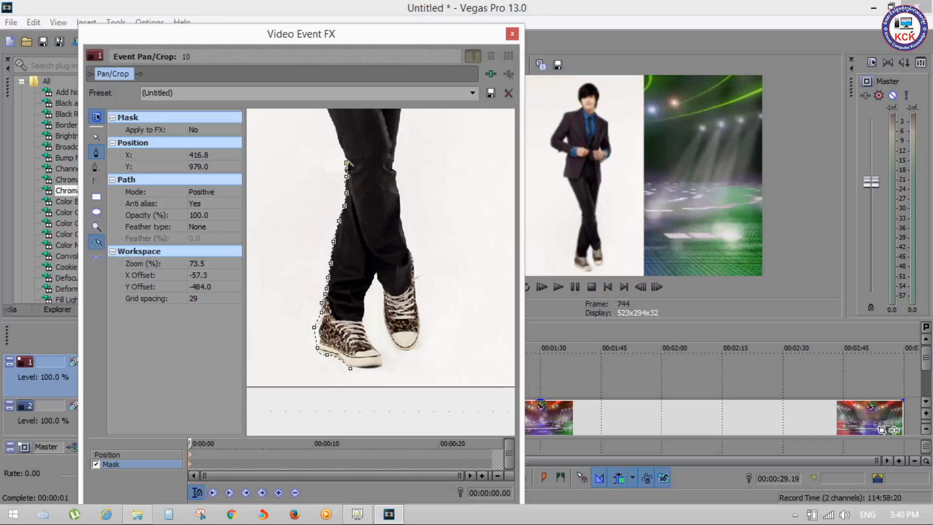
pyautogui.click(342, 150)
# Extend the mask path along the left thigh and around the lower corner of the jacket
pyautogui.scroll(-4, 394, 200)
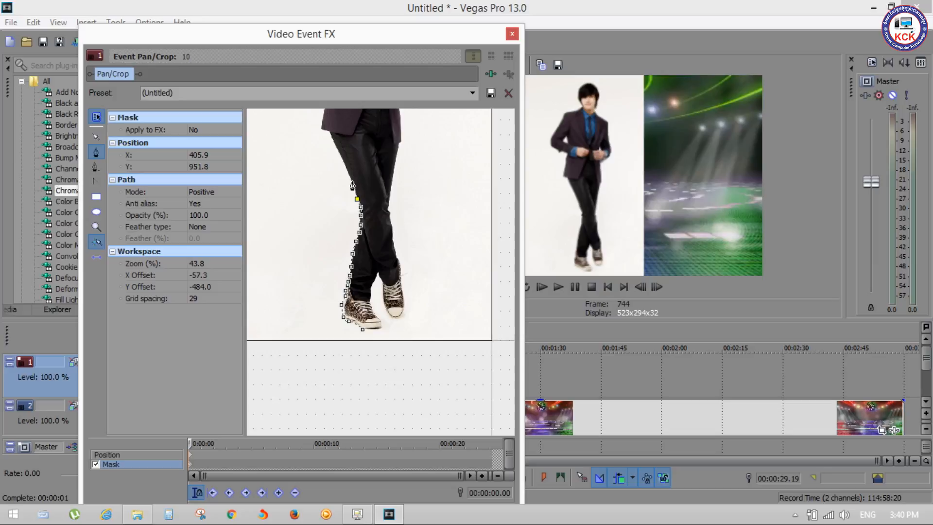
pyautogui.click(341, 160)
pyautogui.click(333, 142)
pyautogui.click(322, 131)
pyautogui.click(319, 125)
pyautogui.click(323, 115)
pyautogui.hotkey('ctrl', 'd')
# Resume the path with the Anchor Creation Tool, tracing from the jacket's left hem up its side and around the elbow
pyautogui.moveTo(347, 195); pyautogui.dragTo(350, 340)
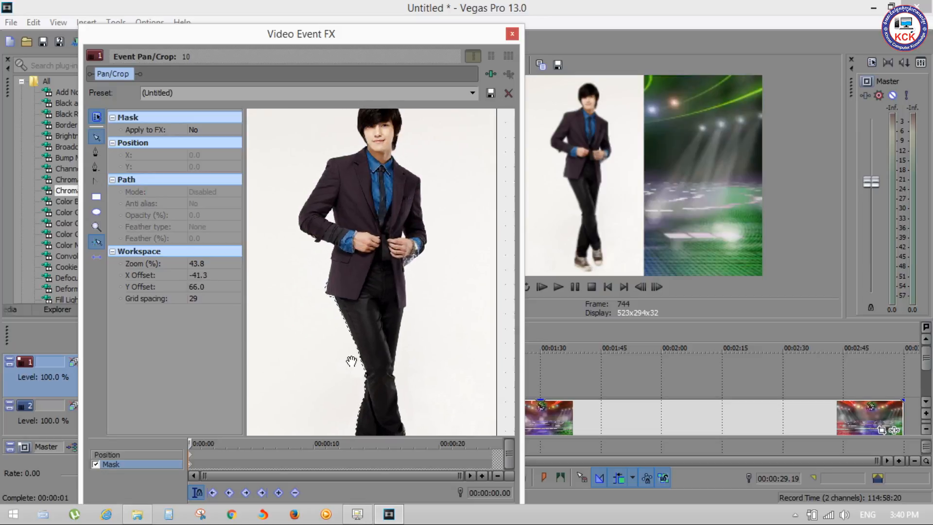
pyautogui.click(96, 152)
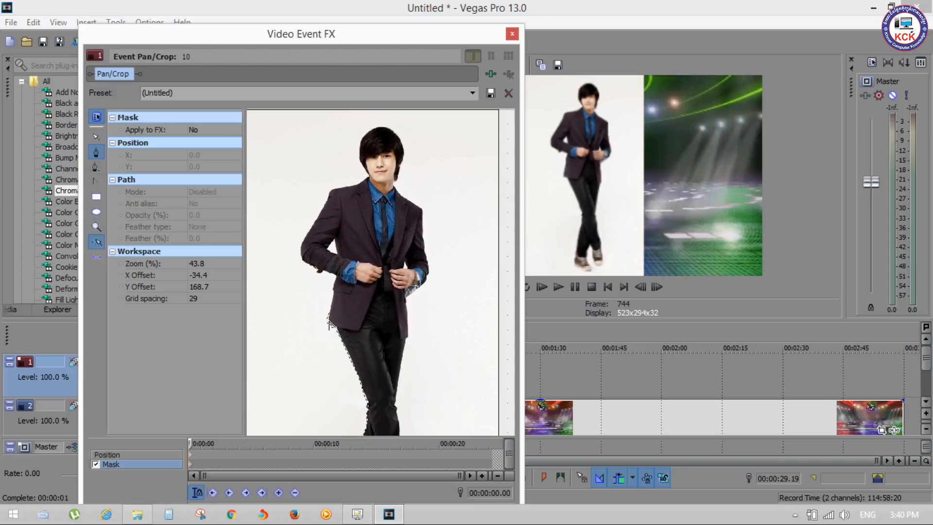
pyautogui.click(330, 311)
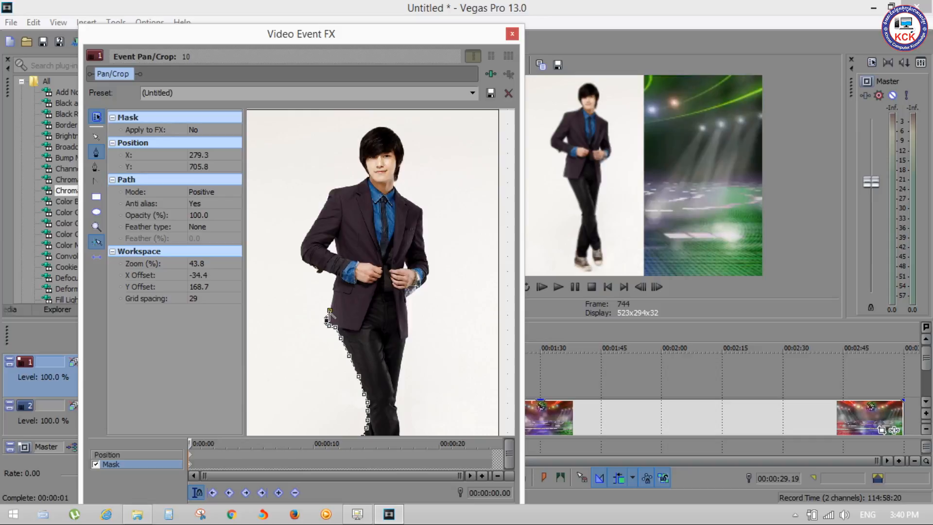
pyautogui.click(329, 310)
pyautogui.click(334, 291)
pyautogui.click(324, 272)
pyautogui.click(315, 273)
pyautogui.click(310, 265)
pyautogui.click(301, 260)
pyautogui.click(300, 252)
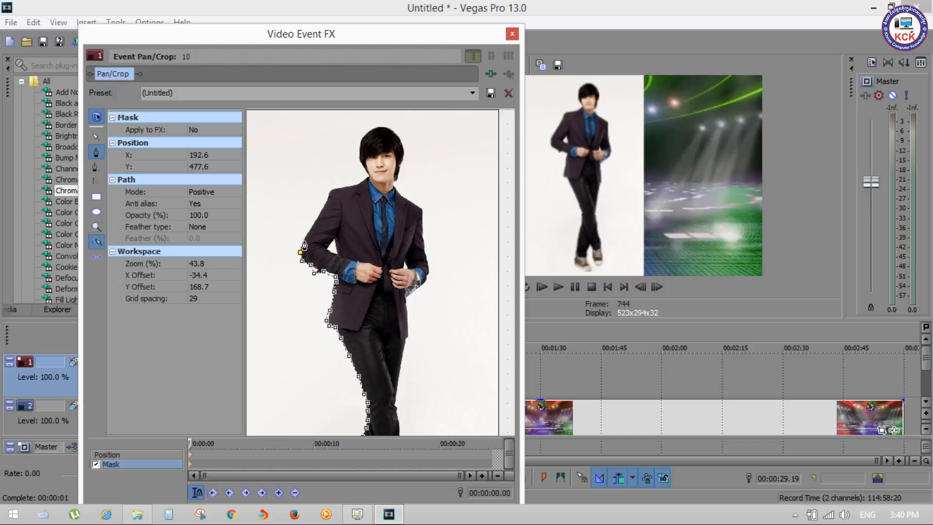
# Trace the mask path up the left sleeve and over the shoulder toward the collar
pyautogui.click(304, 239)
pyautogui.click(308, 229)
pyautogui.click(317, 216)
pyautogui.click(327, 202)
pyautogui.click(329, 190)
pyautogui.click(342, 185)
pyautogui.click(355, 184)
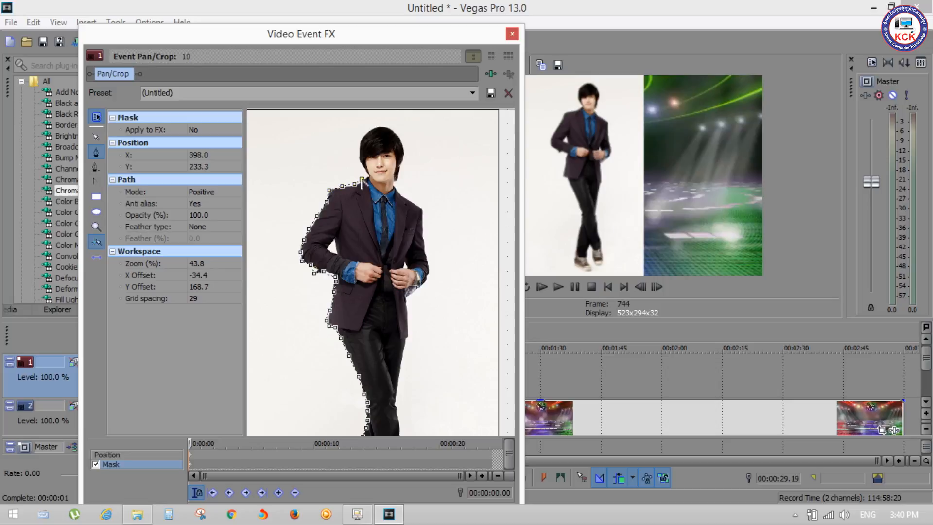
# Trace the mask path from the collar around the left side, top and right side of the man's hair
pyautogui.click(366, 173)
pyautogui.click(360, 165)
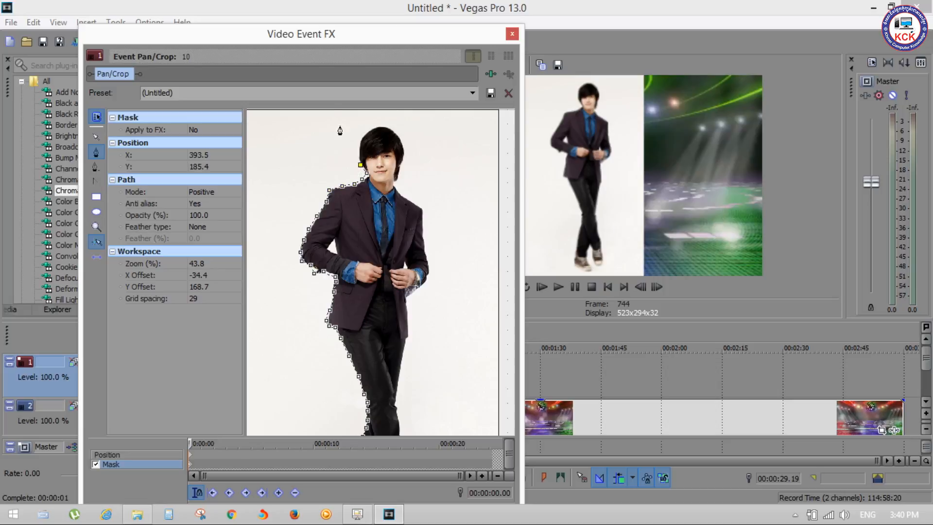
pyautogui.click(358, 152)
pyautogui.click(362, 139)
pyautogui.click(377, 126)
pyautogui.click(384, 125)
pyautogui.click(392, 128)
pyautogui.click(399, 136)
pyautogui.click(404, 146)
pyautogui.click(404, 156)
# Extend the mask path down the right side of the neck, across the shoulder and down the sleeve toward the cuff
pyautogui.click(401, 166)
pyautogui.click(398, 176)
pyautogui.click(395, 181)
pyautogui.click(396, 188)
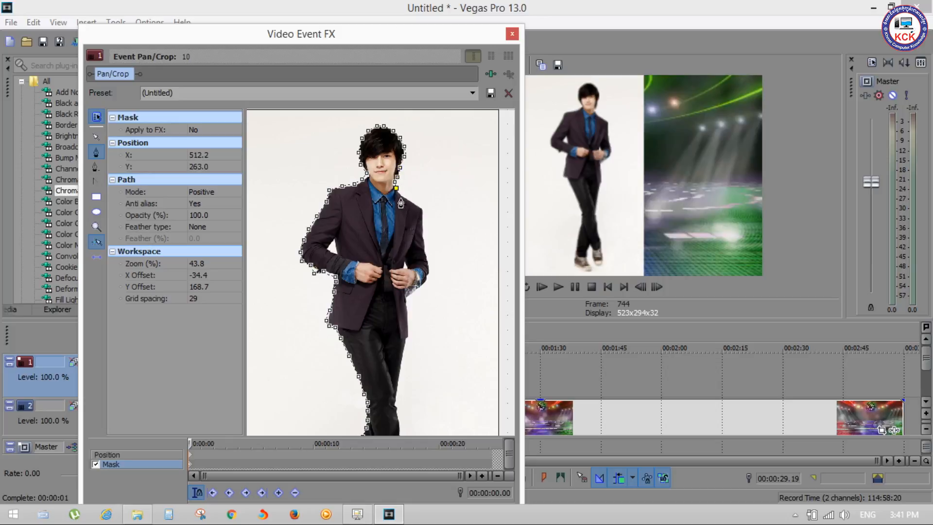
pyautogui.click(403, 197)
pyautogui.click(415, 204)
pyautogui.click(424, 210)
pyautogui.click(423, 225)
pyautogui.click(424, 241)
pyautogui.click(426, 250)
pyautogui.click(429, 259)
# Trace the mask path around the right cuff and down the jacket's side to its hem
pyautogui.click(428, 279)
pyautogui.click(422, 288)
pyautogui.click(411, 296)
pyautogui.click(407, 301)
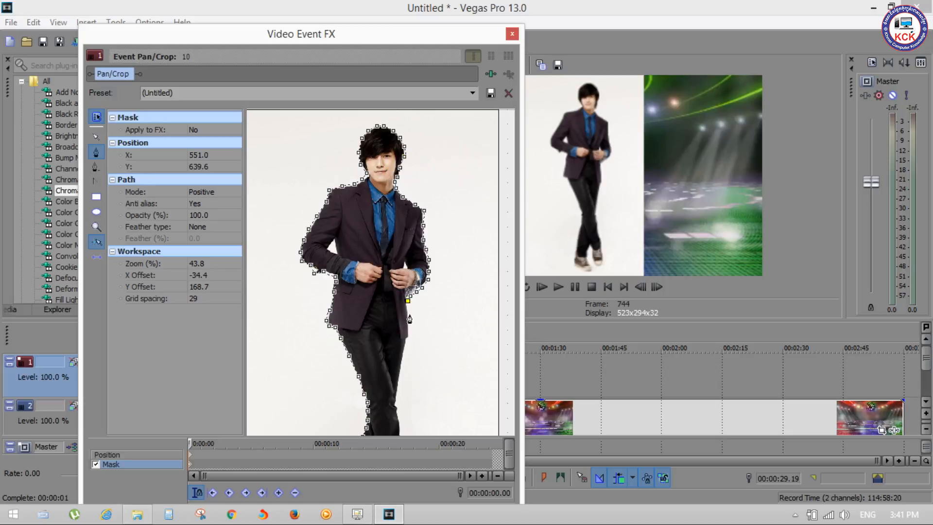
pyautogui.click(409, 334)
# Trace the mask path from the jacket hem down the right edge of the trousers to the calf, using the Anchor Creation Tool
pyautogui.click(406, 342)
pyautogui.click(402, 364)
pyautogui.click(400, 377)
pyautogui.click(398, 389)
pyautogui.click(398, 411)
pyautogui.click(400, 418)
pyautogui.scroll(-2, 449, 338)
pyautogui.scroll(-2, 448, 338)
pyautogui.press('Escape')
pyautogui.moveTo(425, 389); pyautogui.dragTo(406, 223)
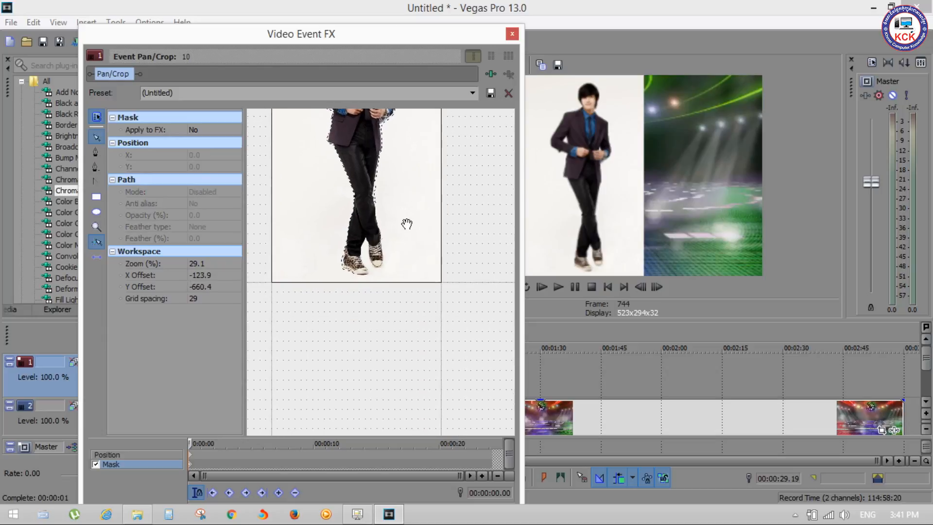
pyautogui.click(97, 152)
pyautogui.click(374, 201)
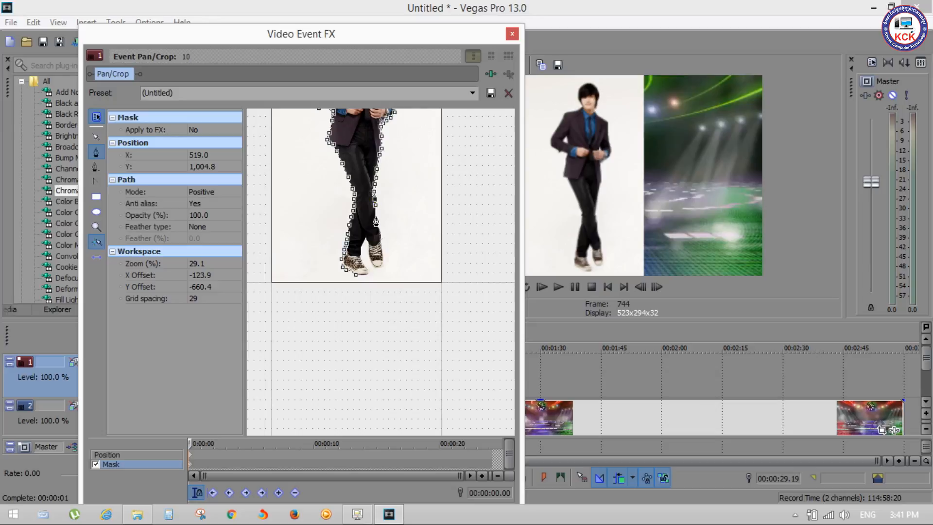
pyautogui.click(377, 217)
pyautogui.click(379, 225)
pyautogui.click(382, 230)
pyautogui.click(384, 236)
pyautogui.click(383, 243)
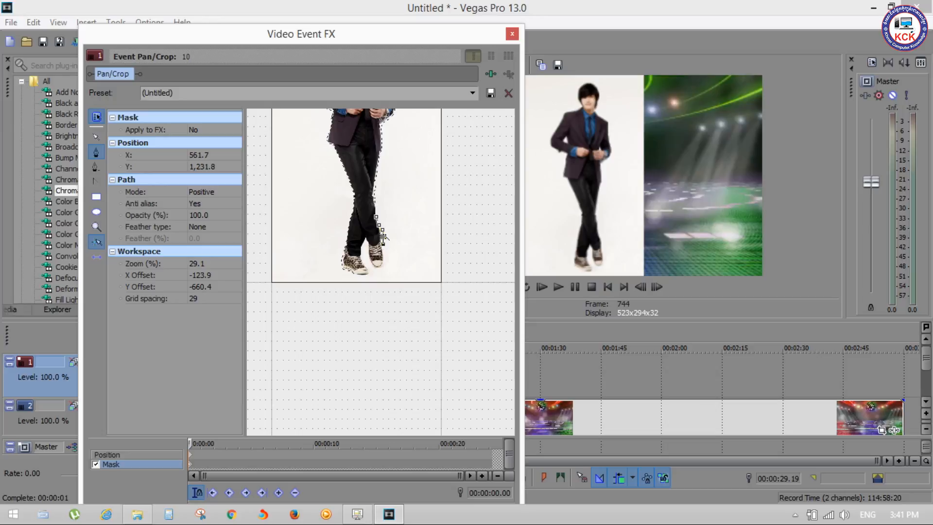
pyautogui.hotkey('ctrl', 'z')
pyautogui.hotkey('ctrl', 'z')
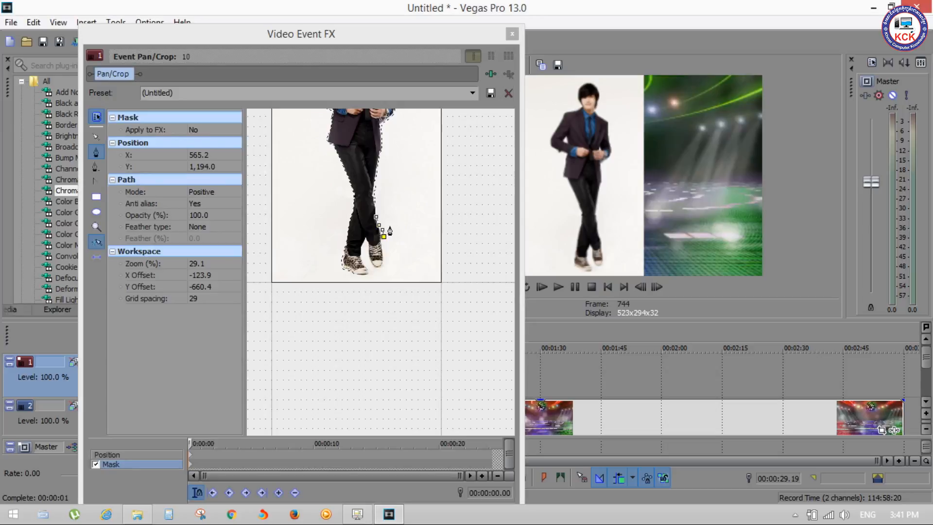
pyautogui.hotkey('ctrl', 'z')
pyautogui.hotkey('ctrl', 'z')
pyautogui.hotkey('ctrl', 'z')
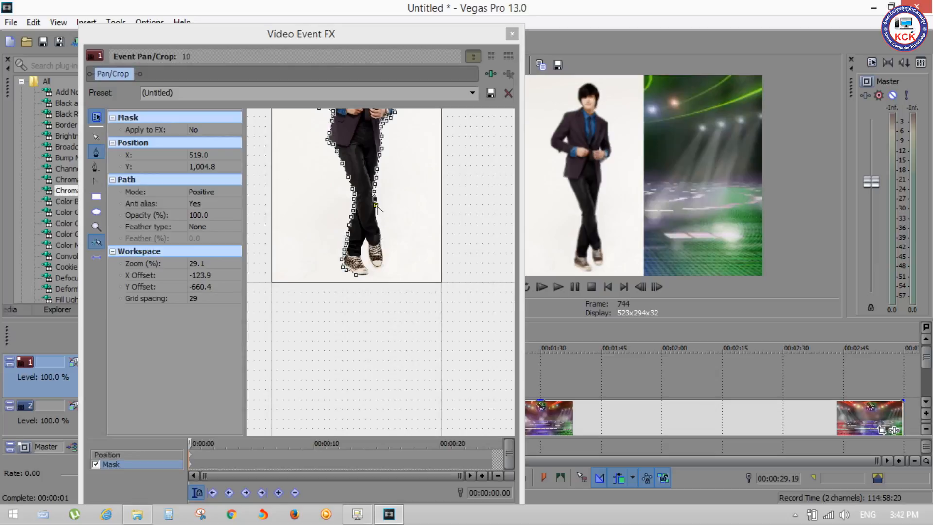
# Add anchors down the right calf and ankle and along the outer edge of the right shoe to its toe
pyautogui.click(377, 214)
pyautogui.click(380, 223)
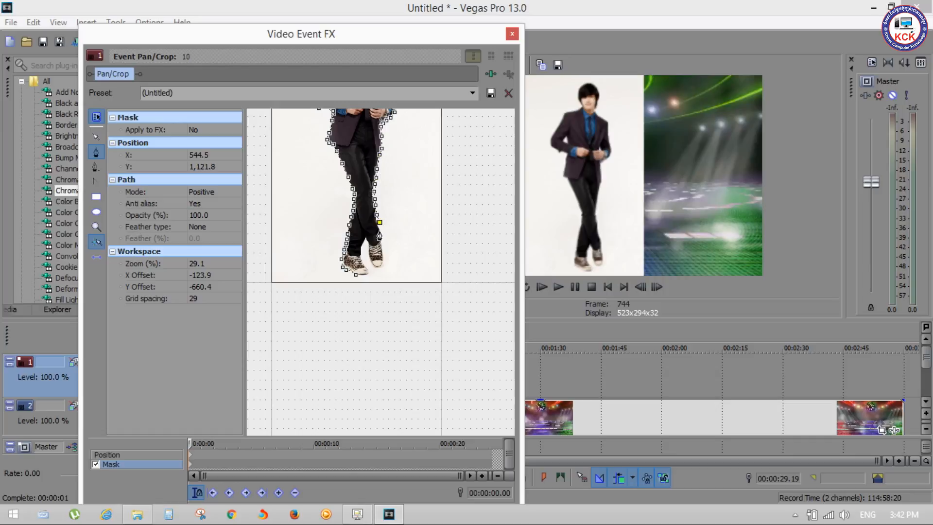
pyautogui.click(379, 232)
pyautogui.click(382, 242)
pyautogui.scroll(4, 385, 265)
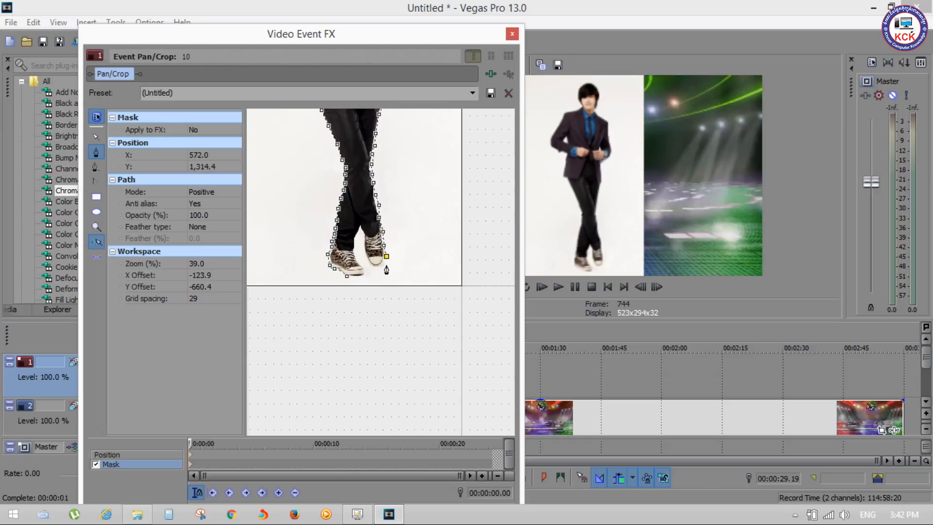
pyautogui.scroll(2, 386, 270)
pyautogui.click(386, 254)
pyautogui.click(382, 263)
# Trace the mask path around the right shoe's toe and up its inner edge to the gap between the legs
pyautogui.click(369, 264)
pyautogui.click(359, 251)
pyautogui.click(355, 238)
pyautogui.click(355, 227)
pyautogui.click(355, 216)
pyautogui.click(351, 204)
pyautogui.click(349, 199)
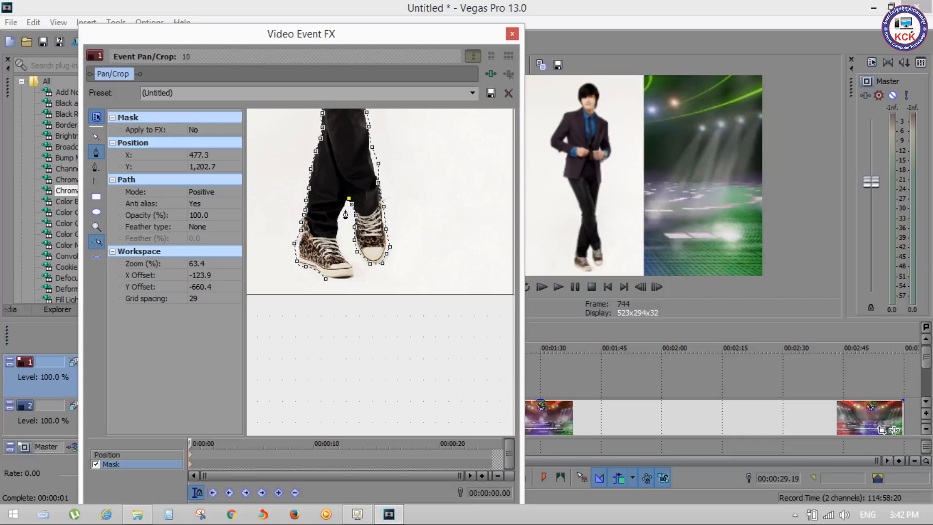
# Trace down the left shoe's inner edge, around its toe and sole, and close the mask path at the starting anchor
pyautogui.click(344, 208)
pyautogui.click(340, 219)
pyautogui.click(339, 230)
pyautogui.click(341, 252)
pyautogui.click(348, 258)
pyautogui.click(354, 263)
pyautogui.click(356, 273)
pyautogui.click(343, 280)
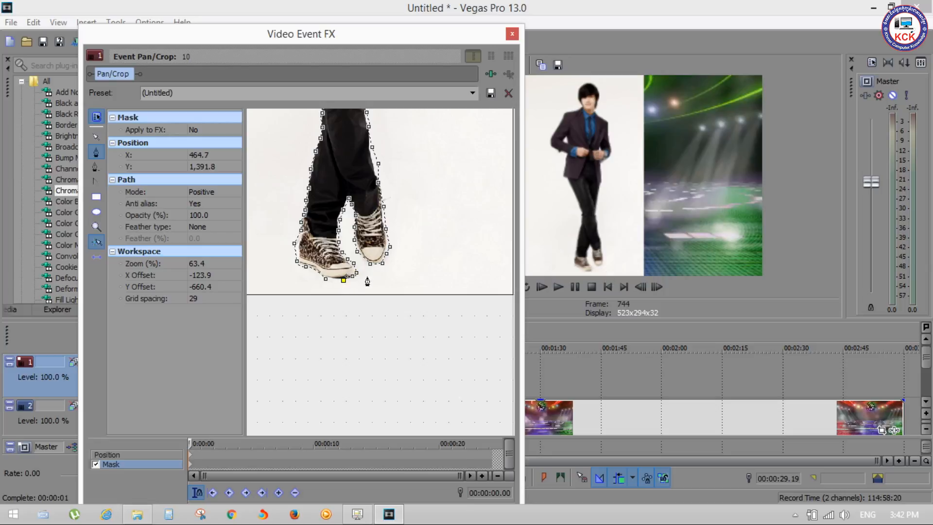
pyautogui.click(335, 280)
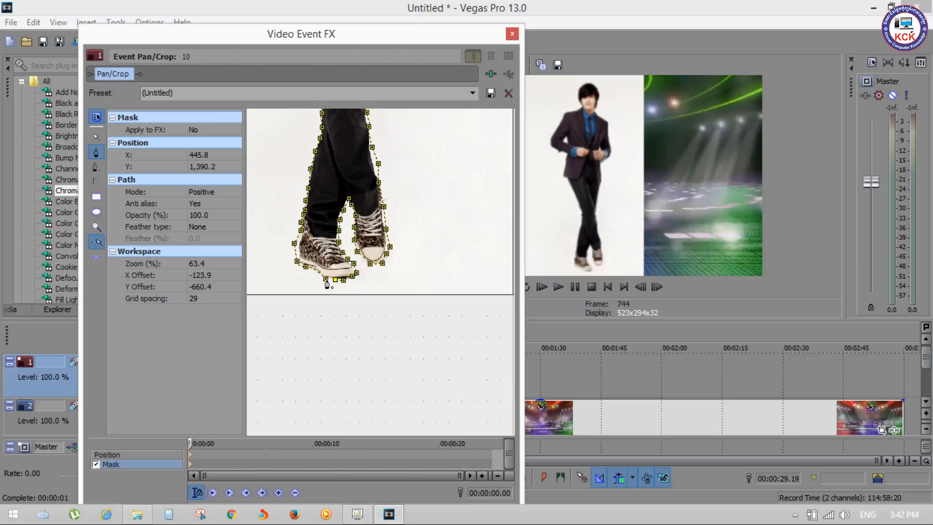
pyautogui.click(326, 279)
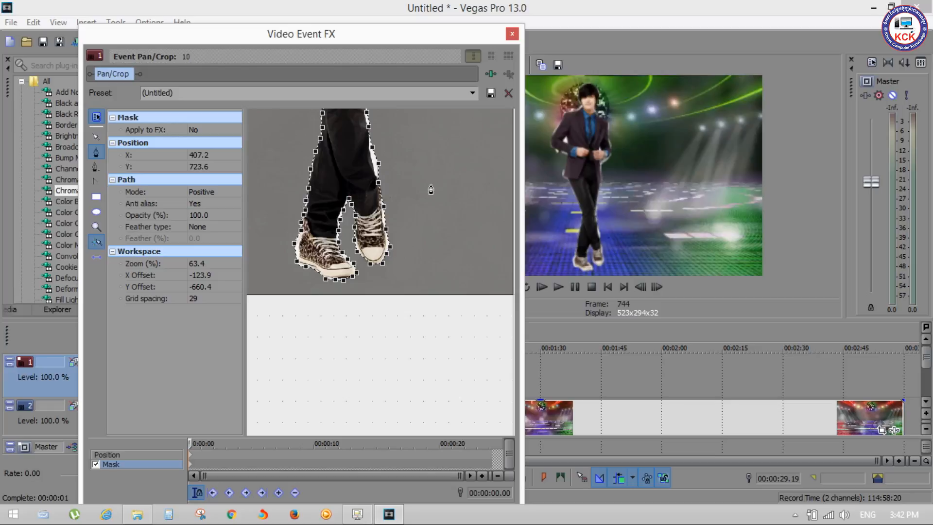
# Examine the whole masked figure and the mask tools at a smaller workspace zoom
pyautogui.scroll(-2, 432, 189)
pyautogui.scroll(-7, 432, 190)
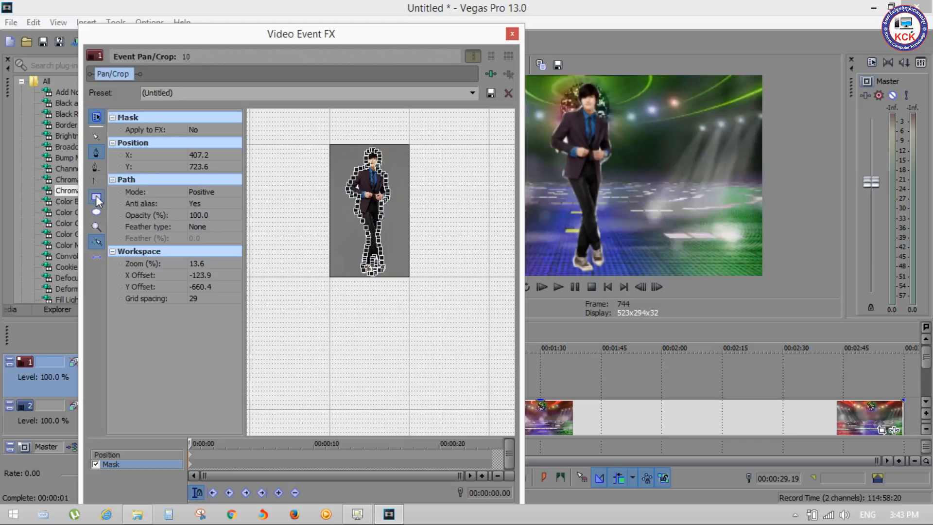
pyautogui.click(92, 241)
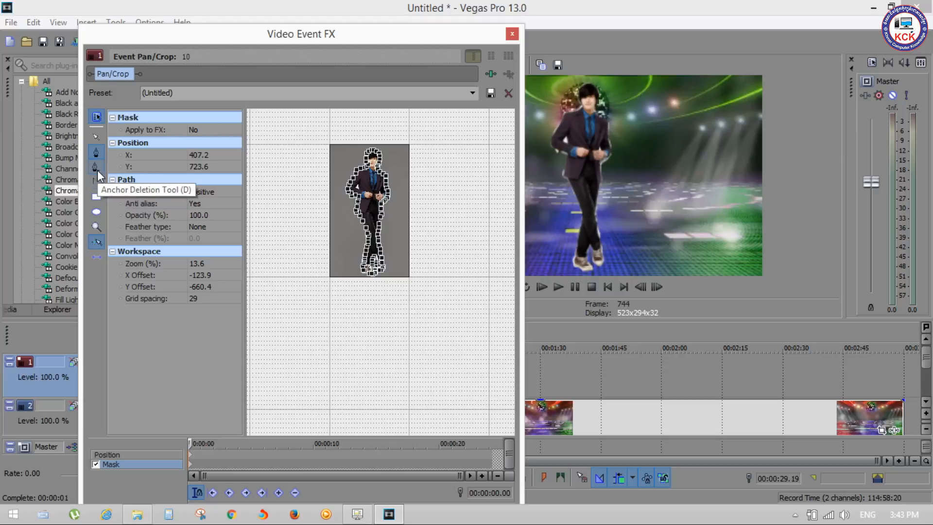
# Adjust the curve tangent of the mask anchor that bulges off the outer edge of the right shoe's toe
pyautogui.scroll(5, 388, 262)
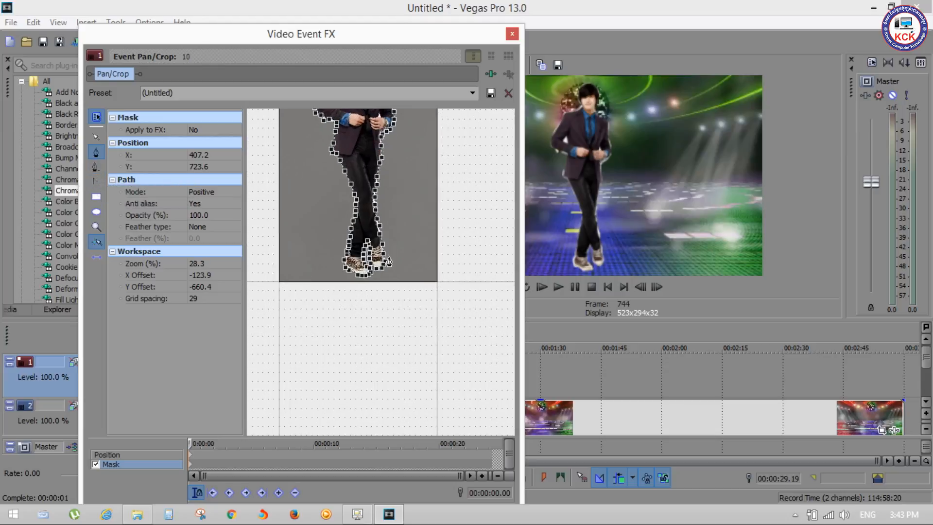
pyautogui.scroll(6, 388, 261)
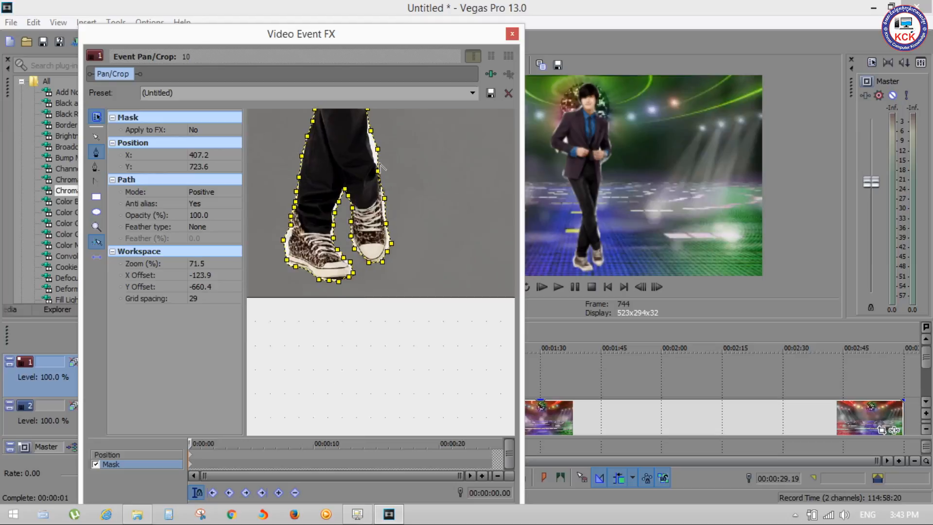
pyautogui.scroll(3, 380, 167)
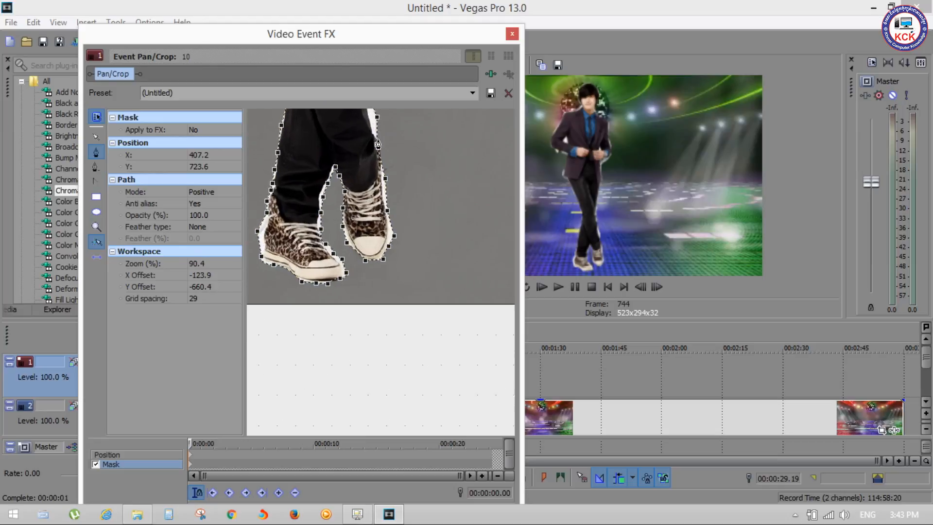
pyautogui.scroll(1, 377, 144)
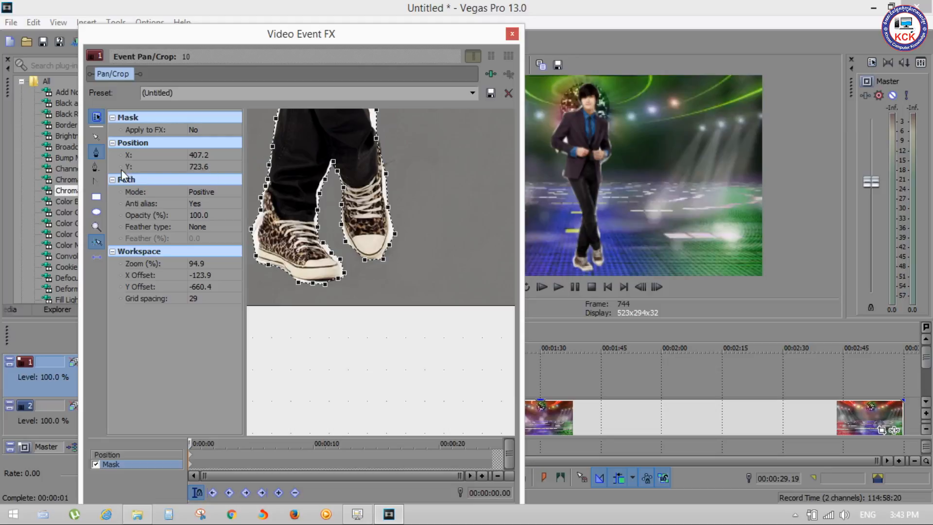
pyautogui.click(92, 180)
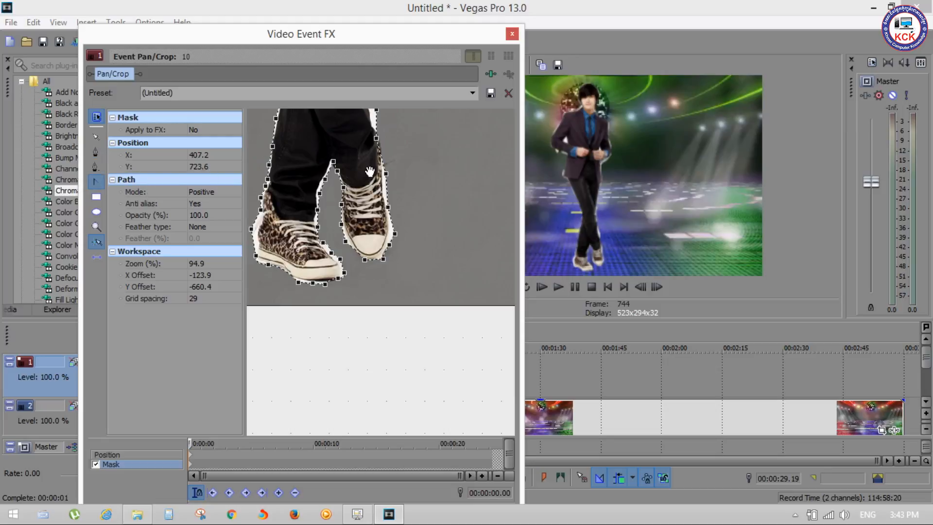
pyautogui.scroll(6, 391, 178)
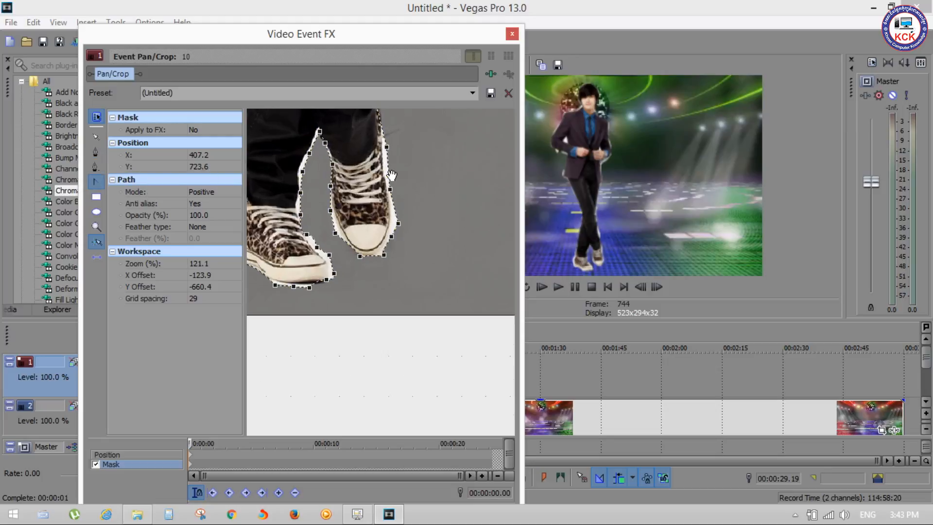
pyautogui.click(393, 208)
pyautogui.scroll(5, 396, 210)
pyautogui.click(400, 208)
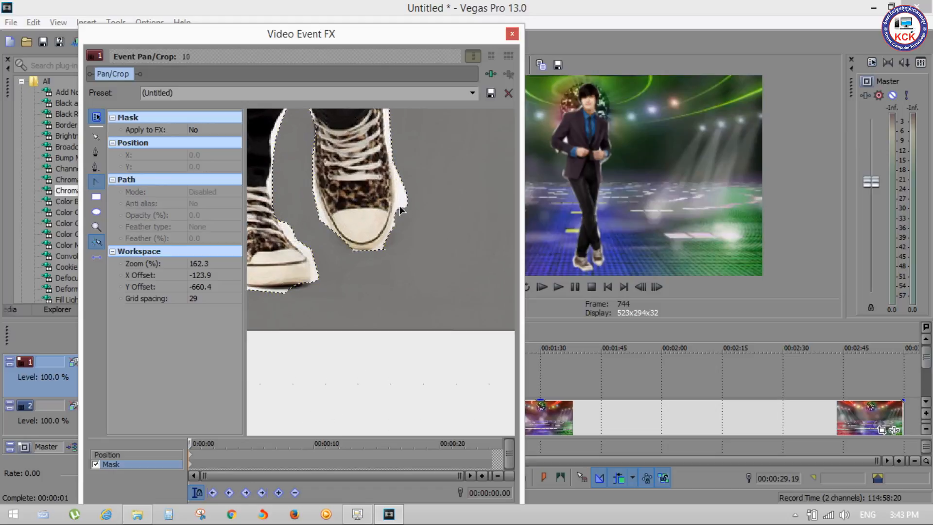
pyautogui.click(403, 208)
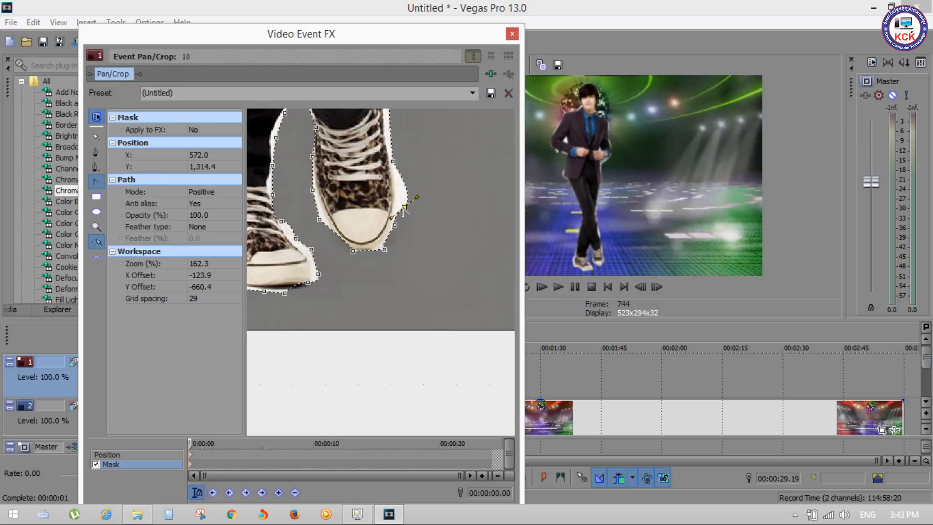
pyautogui.moveTo(417, 197)
pyautogui.mouseDown()
pyautogui.moveTo(402, 205)
pyautogui.moveTo(404, 195)
pyautogui.moveTo(404, 209)
pyautogui.mouseUp()
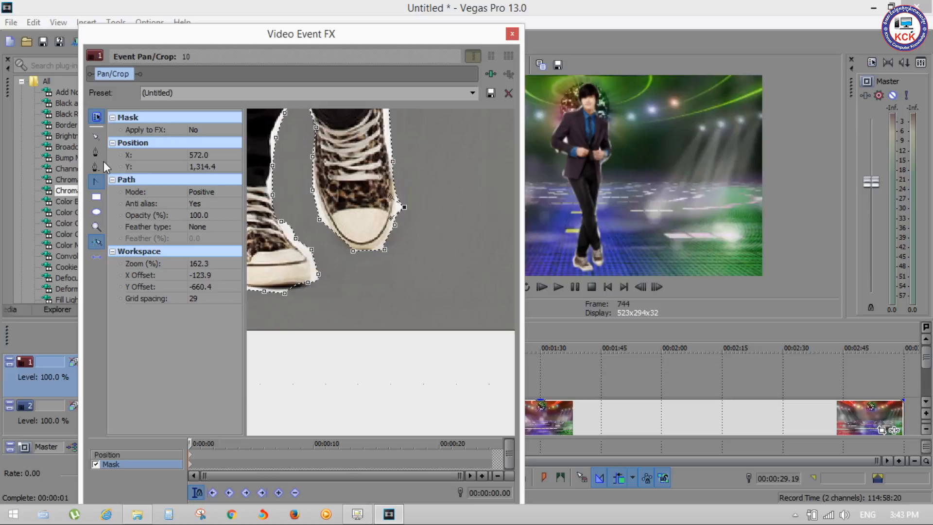
# Delete the mask anchors bulging off both sides of the right shoe's toe and add one on its inner edge
pyautogui.click(405, 207)
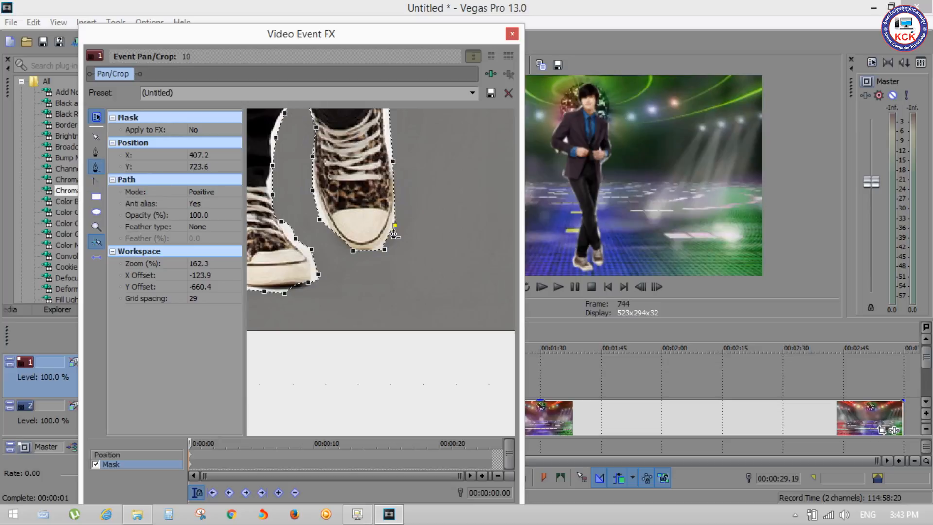
pyautogui.click(319, 219)
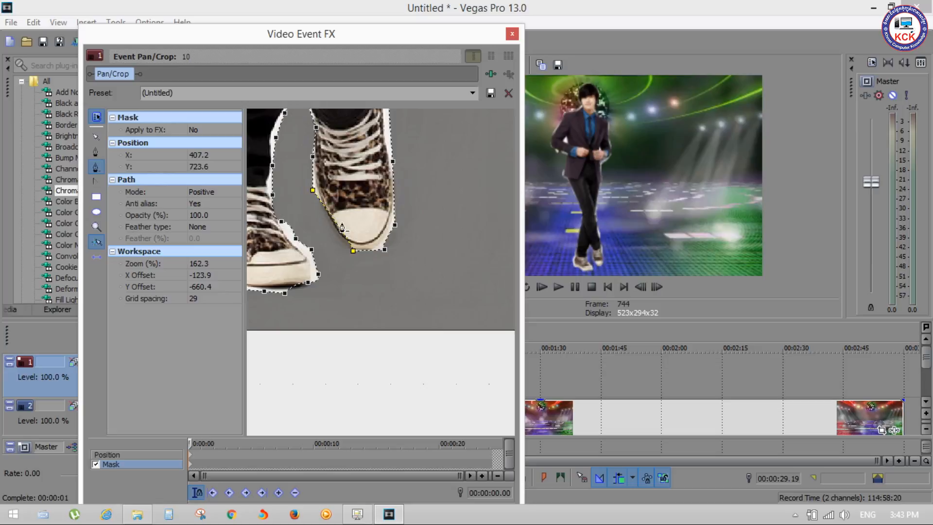
pyautogui.click(97, 154)
pyautogui.click(336, 221)
pyautogui.click(334, 222)
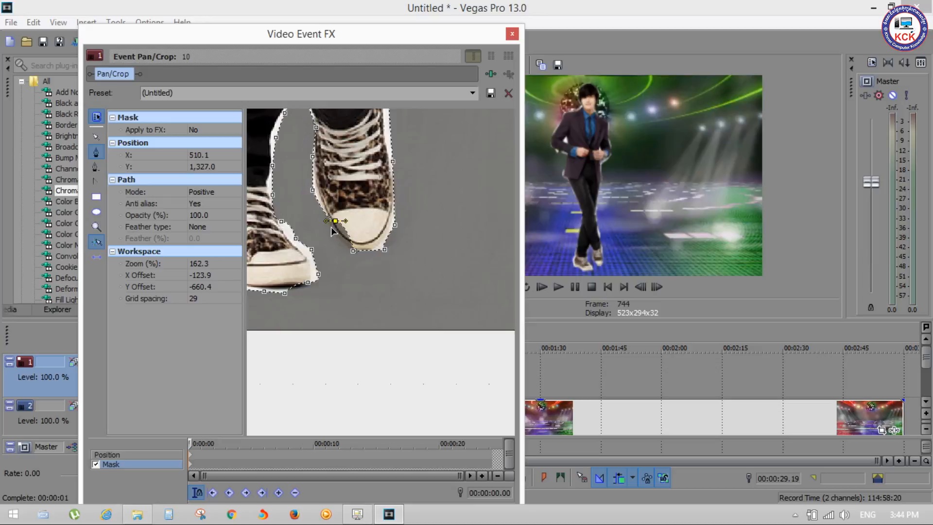
pyautogui.click(335, 223)
pyautogui.click(335, 223)
# Bend the inner toe anchor's tangent along the right shoe and delete the stray mask anchor above it
pyautogui.click(96, 151)
pyautogui.click(336, 222)
pyautogui.click(336, 222)
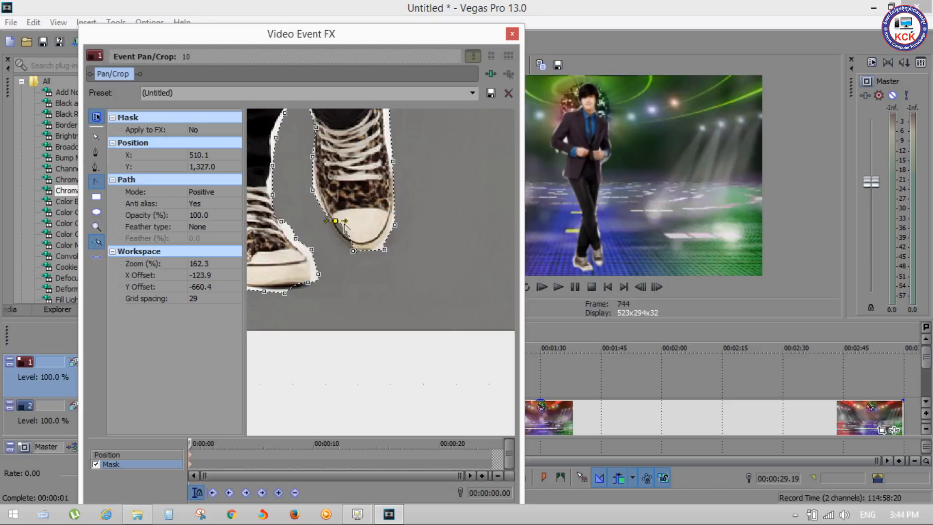
pyautogui.moveTo(346, 221); pyautogui.dragTo(344, 236)
pyautogui.click(96, 168)
pyautogui.click(312, 192)
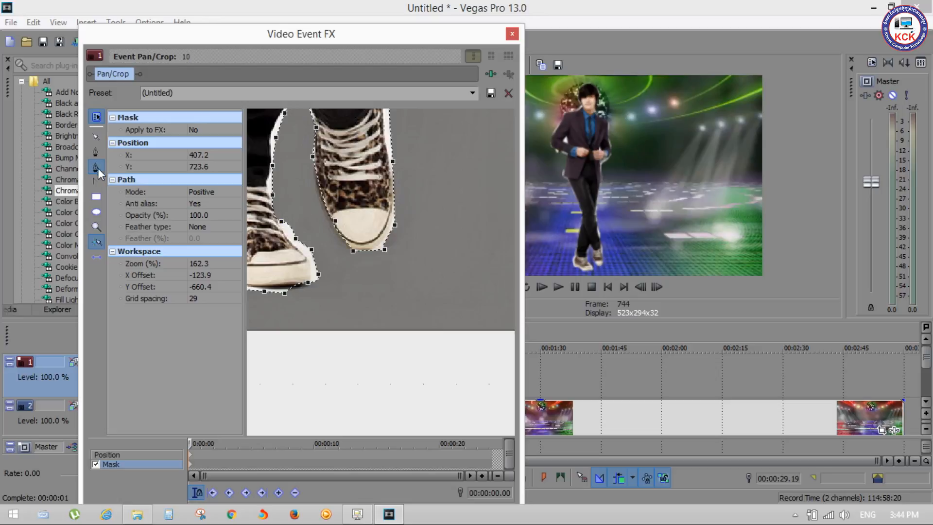
# Fine-tune the mask curve at the right shoe's inner toe anchor and close the Event Pan/Crop window
pyautogui.click(334, 225)
pyautogui.click(332, 225)
pyautogui.click(335, 221)
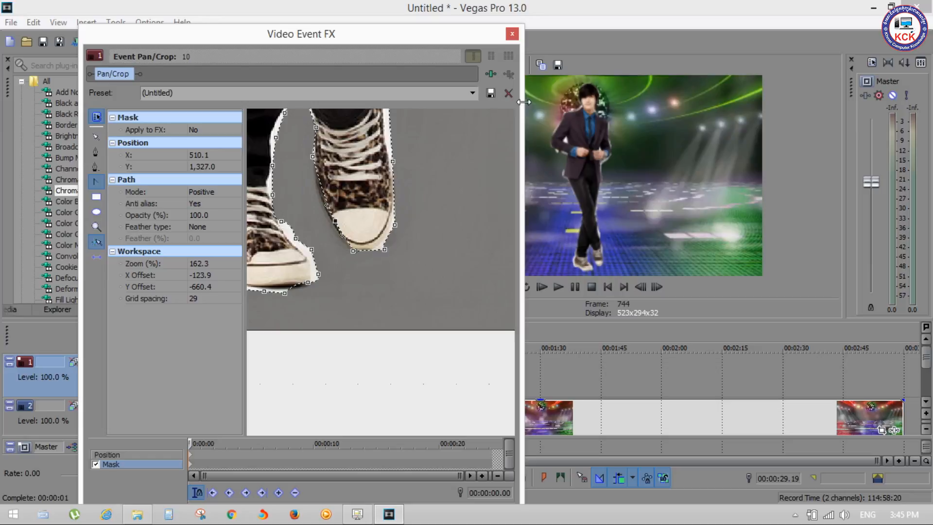
pyautogui.click(512, 33)
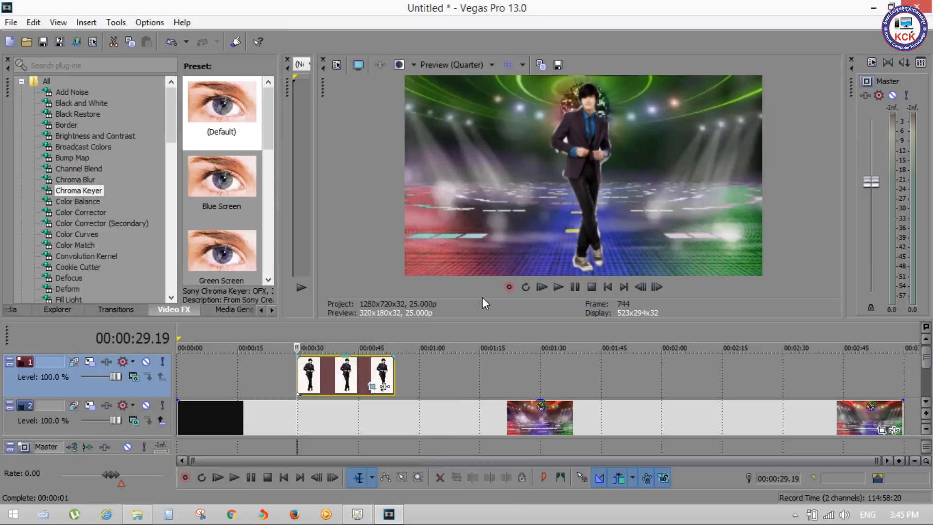
# Play back the timeline around the start of the man's event to check the masked figure over the stage
pyautogui.click(234, 363)
pyautogui.press('space')
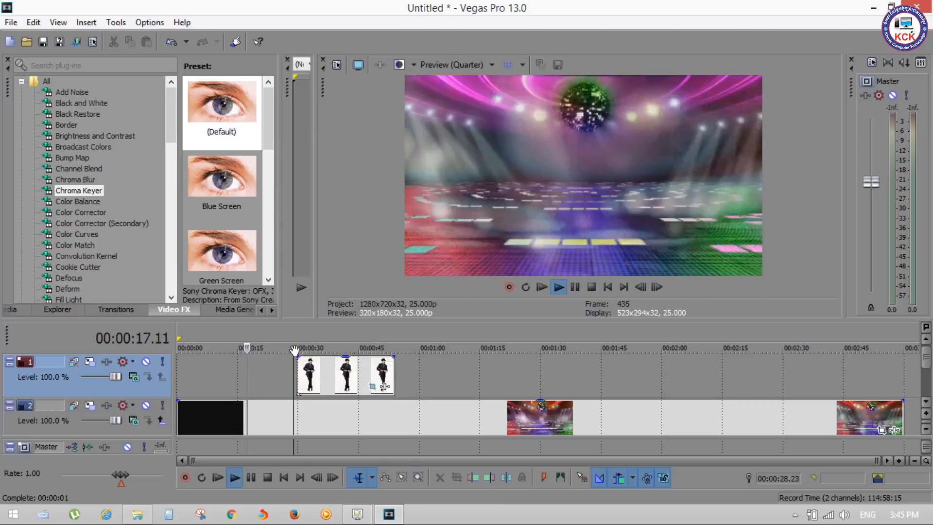
pyautogui.click(294, 348)
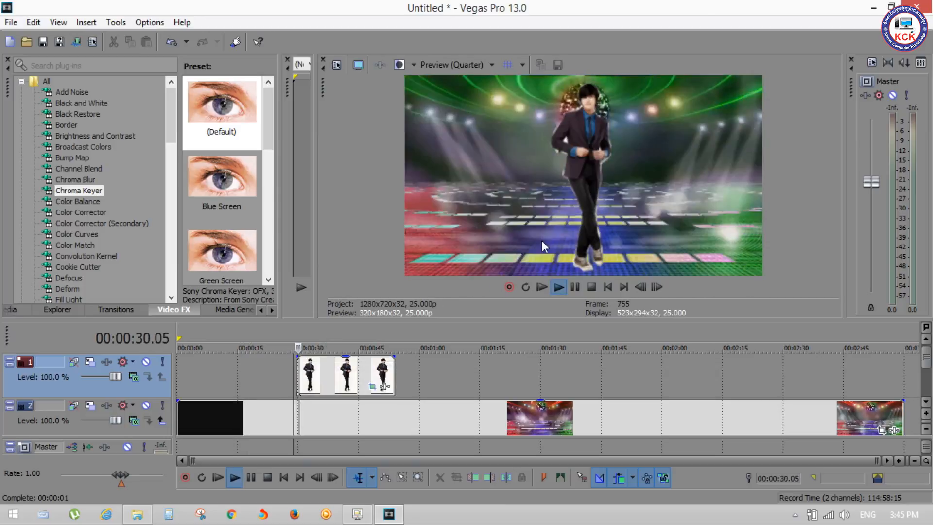
pyautogui.press('space')
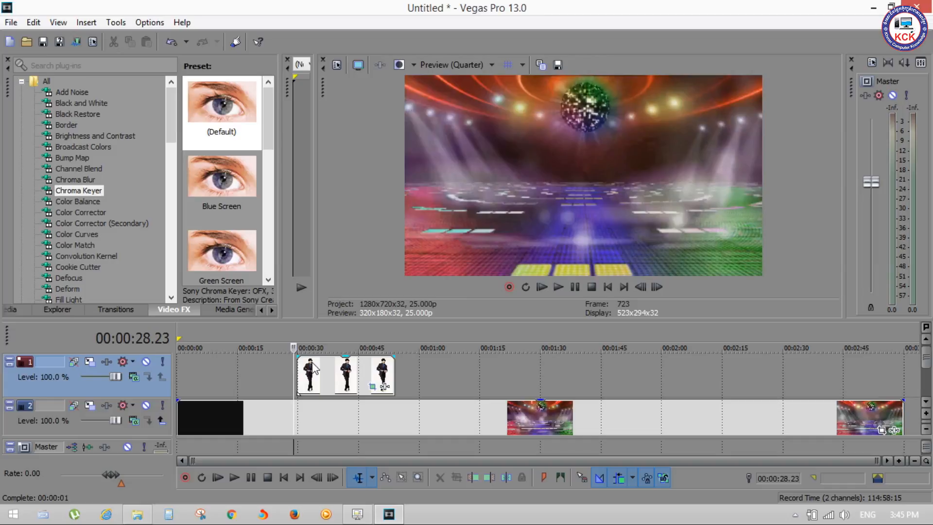
# Reopen Event Pan/Crop for the man's event, look over the mask at 39.6% zoom, and switch to the Position keyframe
pyautogui.click(373, 387)
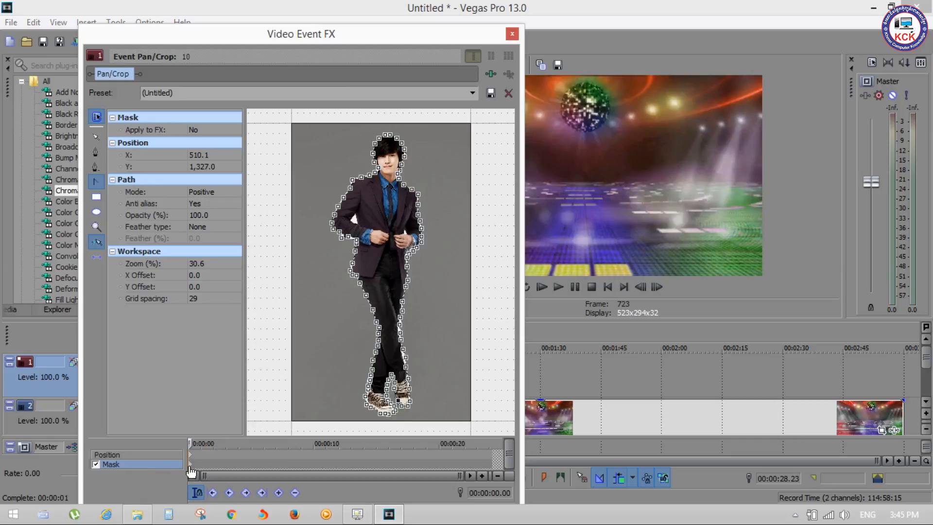
pyautogui.click(190, 467)
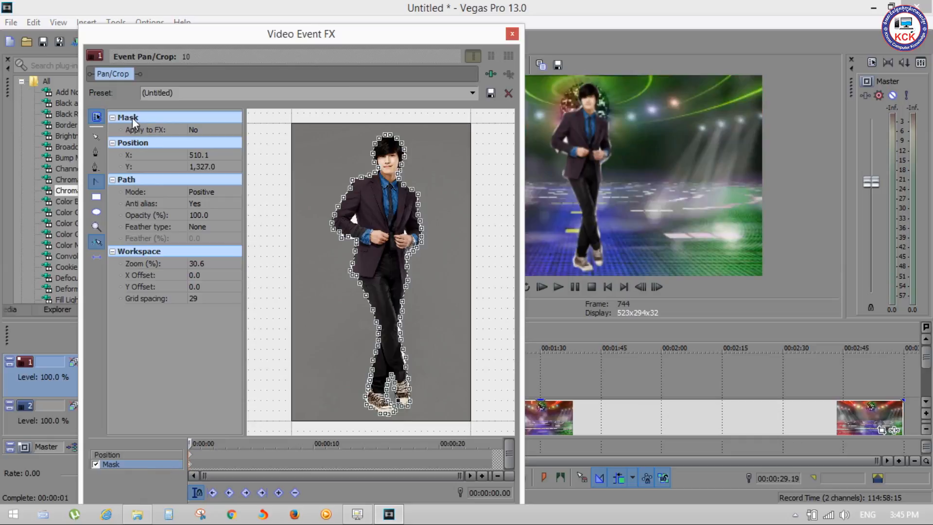
pyautogui.click(212, 264)
pyautogui.click(237, 263)
pyautogui.moveTo(197, 274); pyautogui.dragTo(196, 276)
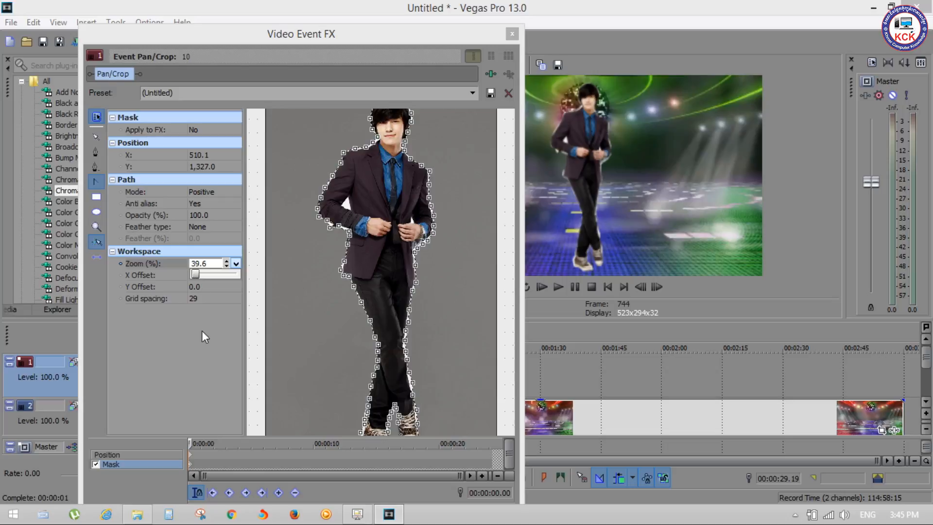
pyautogui.click(191, 456)
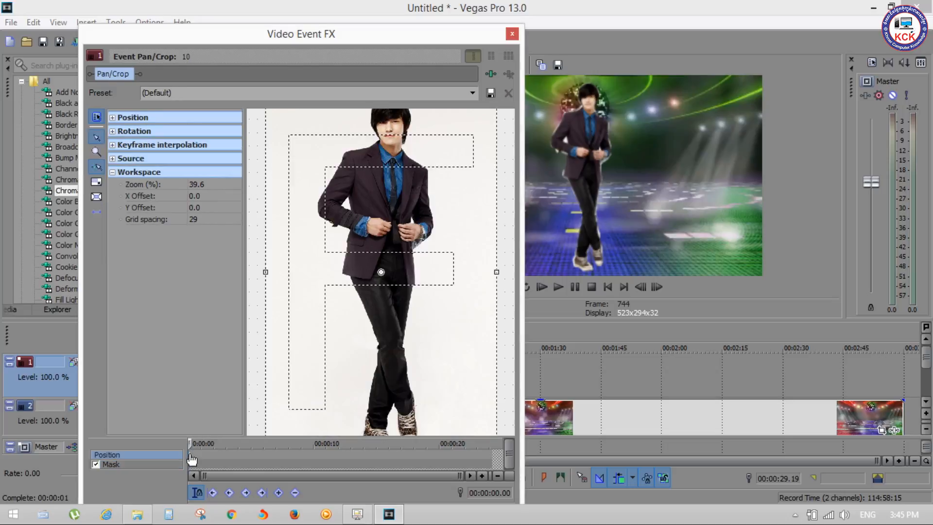
# Try to enlarge the crop frame around the man's image from its upper-left corner
pyautogui.scroll(-4, 304, 176)
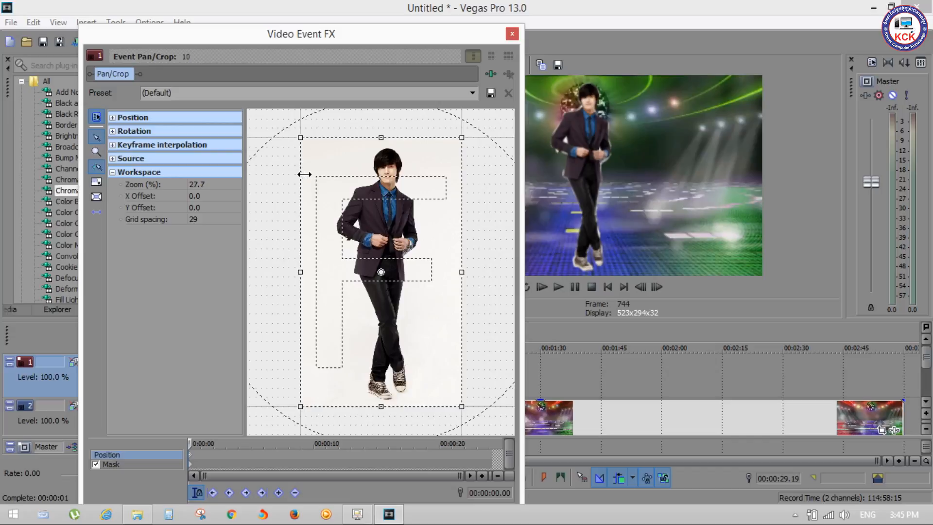
pyautogui.scroll(-1, 306, 181)
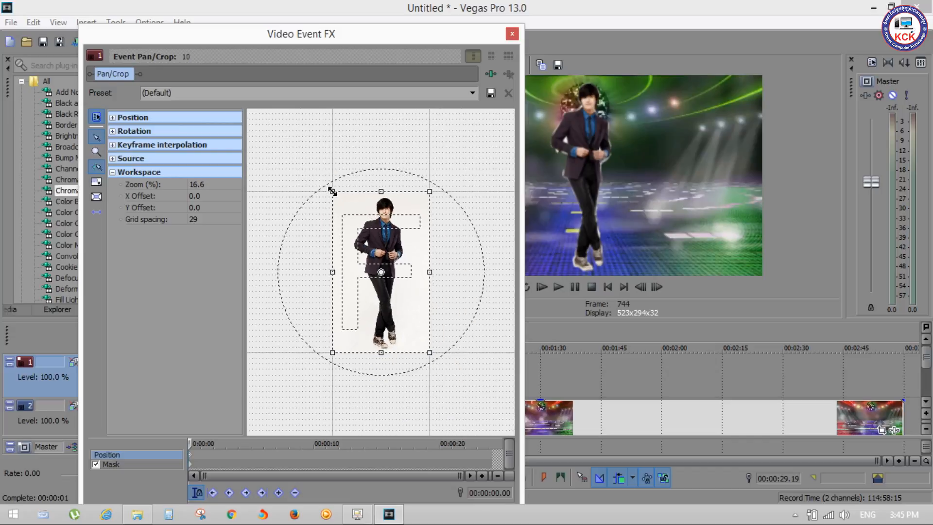
pyautogui.moveTo(333, 191); pyautogui.dragTo(305, 146)
pyautogui.hotkey('ctrl', 'z')
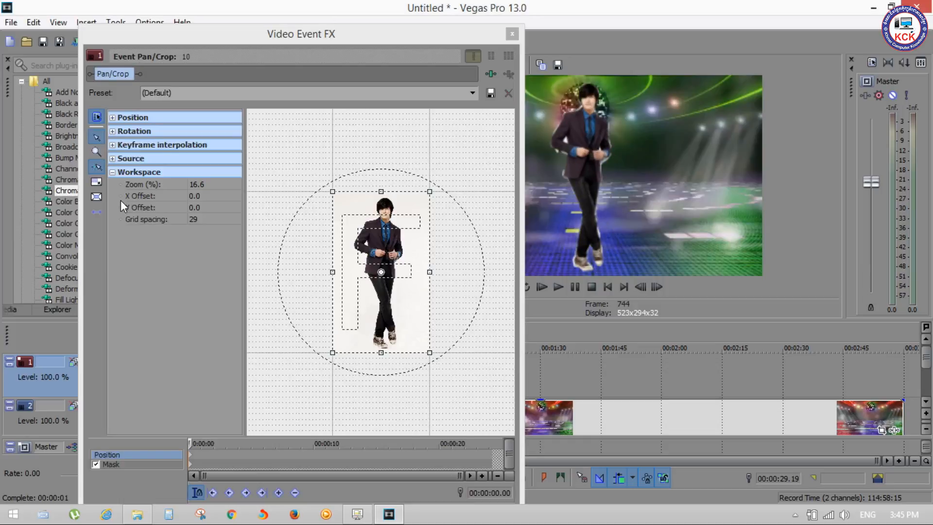
# Turn on Size About Center, enlarge the crop frame to shrink the man on the stage, and close Event Pan/Crop
pyautogui.click(97, 197)
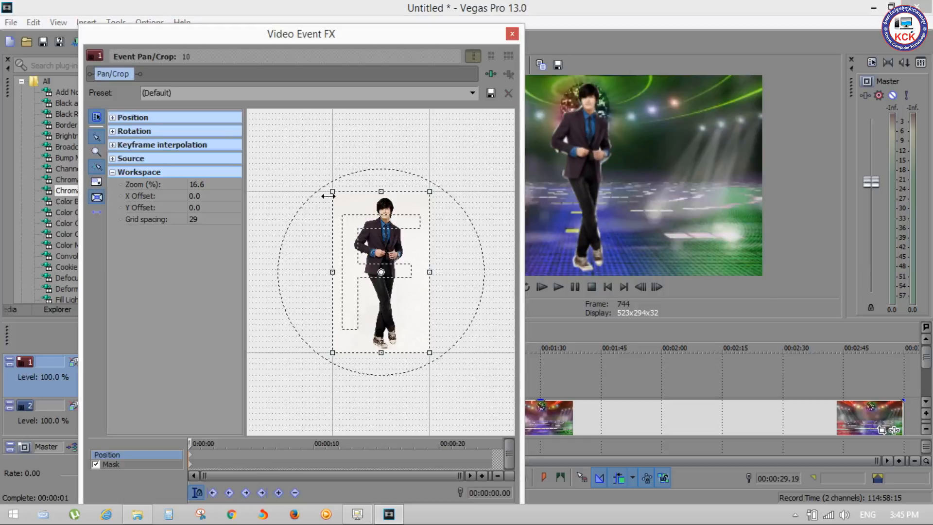
pyautogui.moveTo(329, 190); pyautogui.dragTo(312, 151)
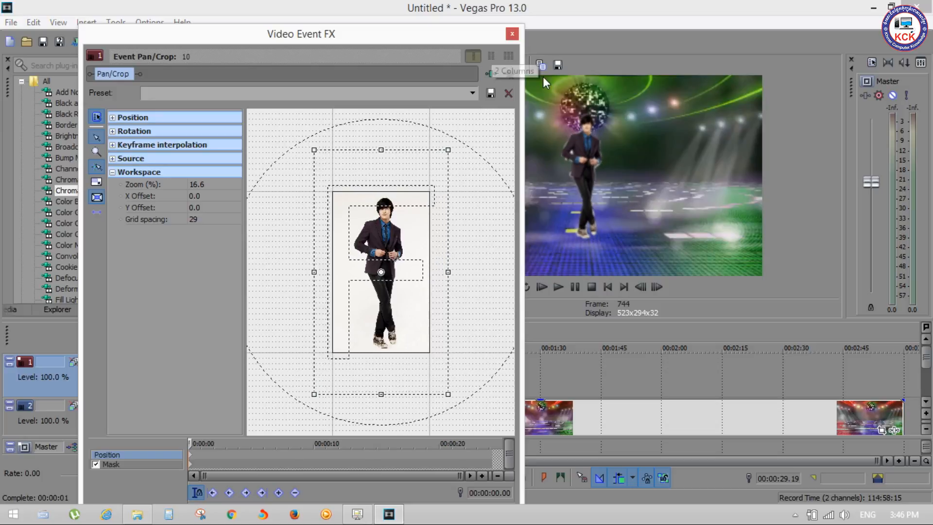
pyautogui.click(512, 34)
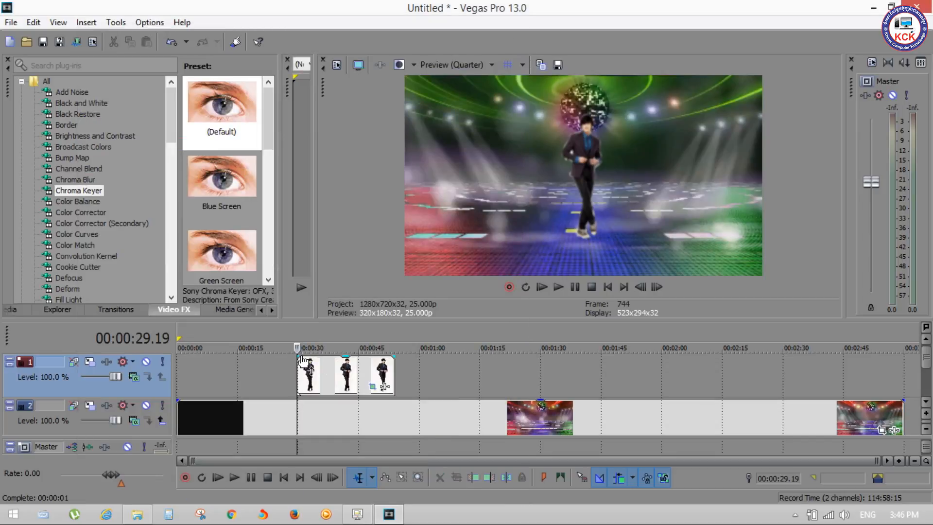
# Add a short fade-in at the start and a short fade-out at the end of the man's event
pyautogui.moveTo(298, 356); pyautogui.dragTo(303, 354)
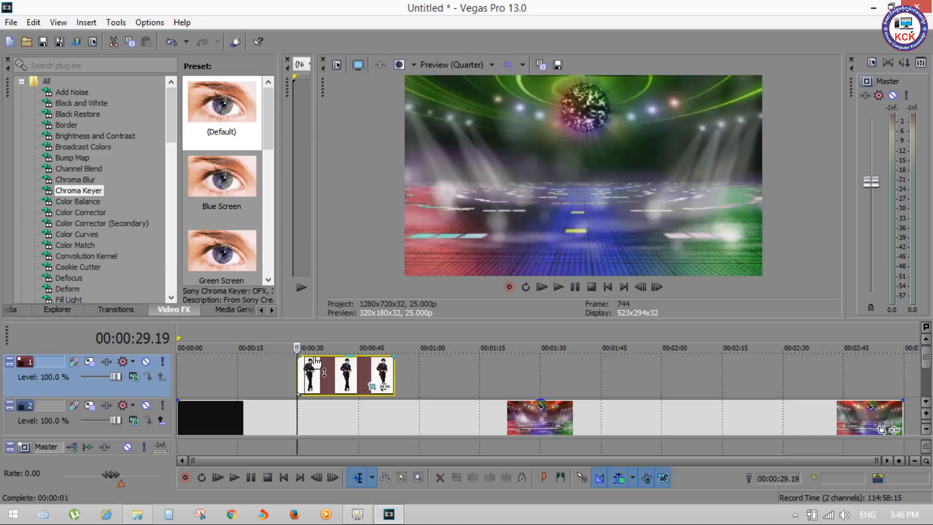
pyautogui.moveTo(394, 355); pyautogui.dragTo(388, 356)
# Play back the timeline from just before the man's event to check his fades and size over the stage
pyautogui.click(275, 364)
pyautogui.press('space')
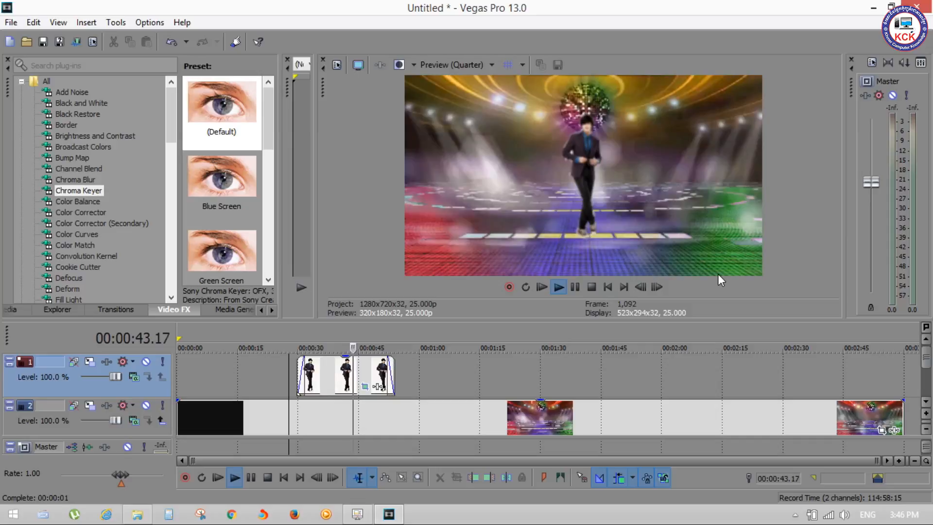
pyautogui.press('space')
pyautogui.press('space')
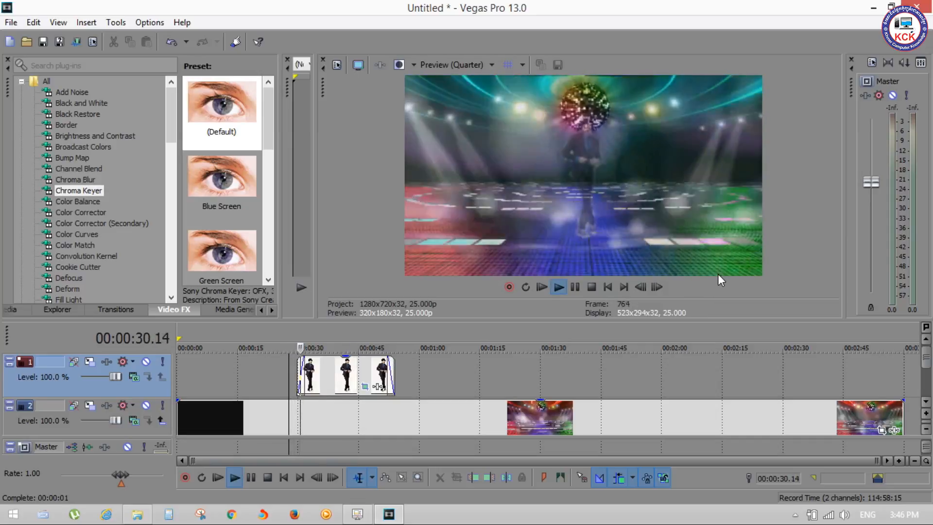
pyautogui.press('space')
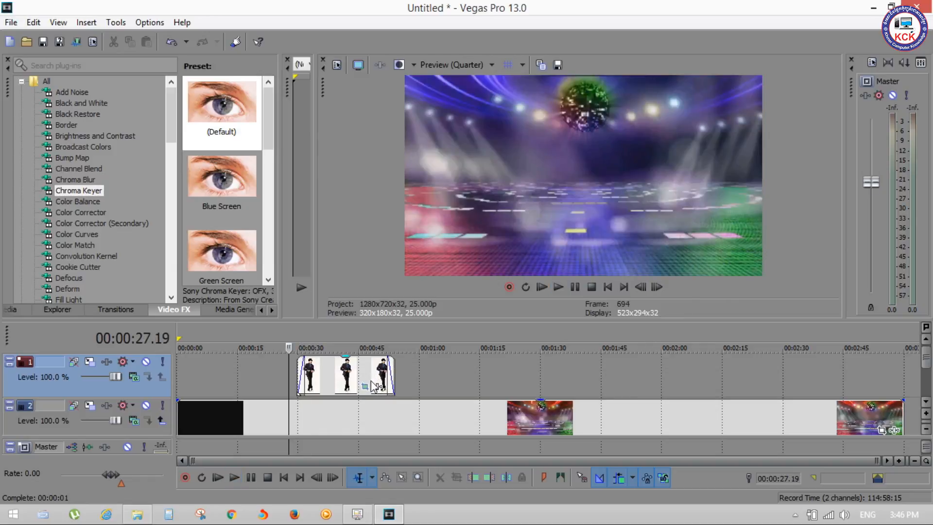
# Open Event Pan/Crop again for the man's event
pyautogui.click(365, 386)
pyautogui.click(357, 513)
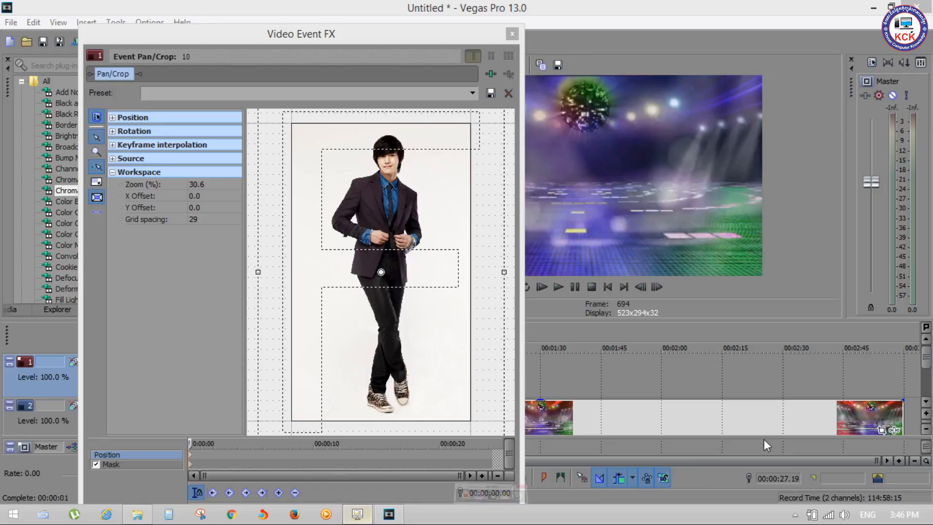